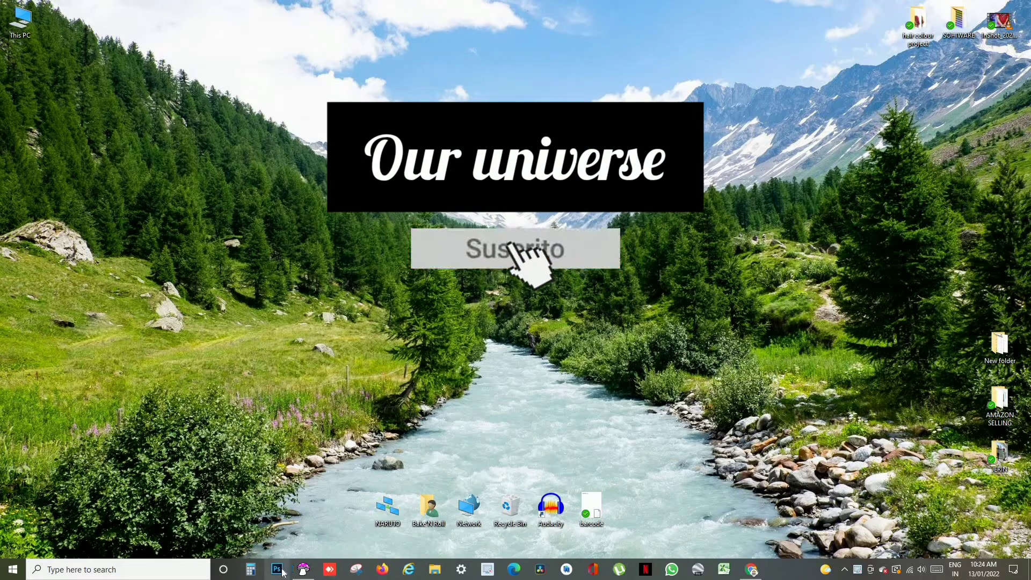
- Open Photoshop, maximize its window and create a new International Paper A4 document at 300 pixels/inch with a white background
click(282, 569)
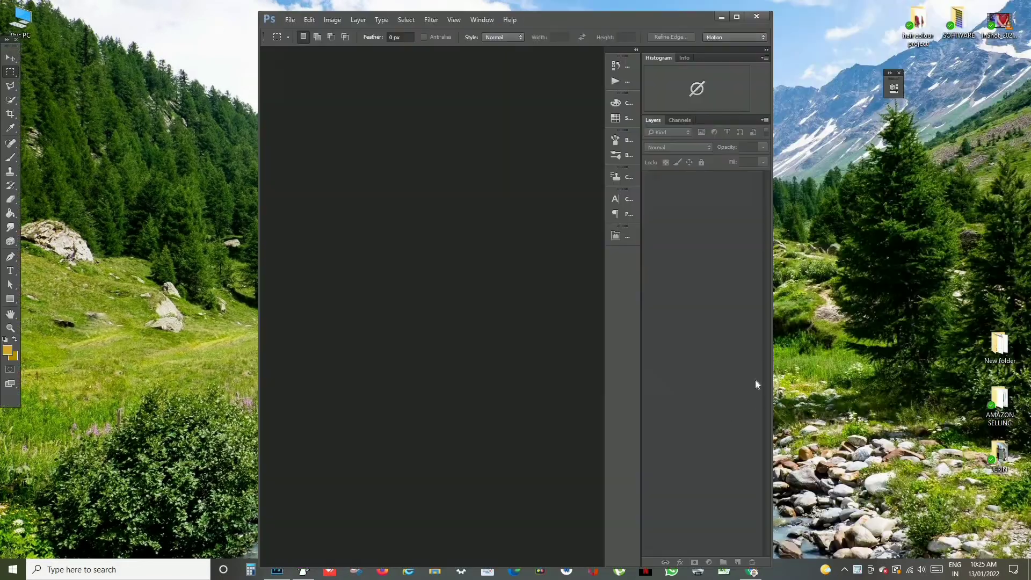
click(738, 18)
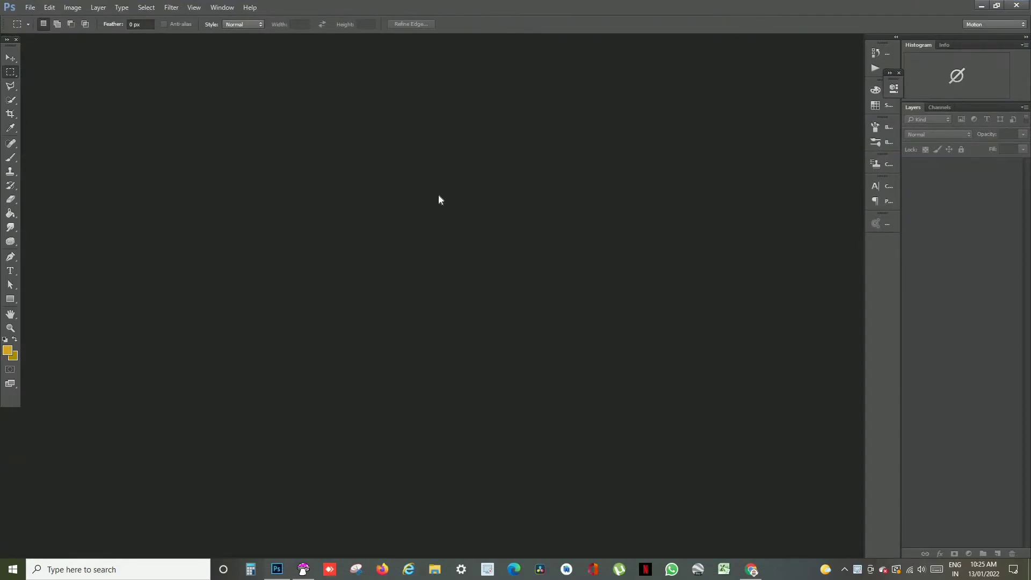
click(31, 10)
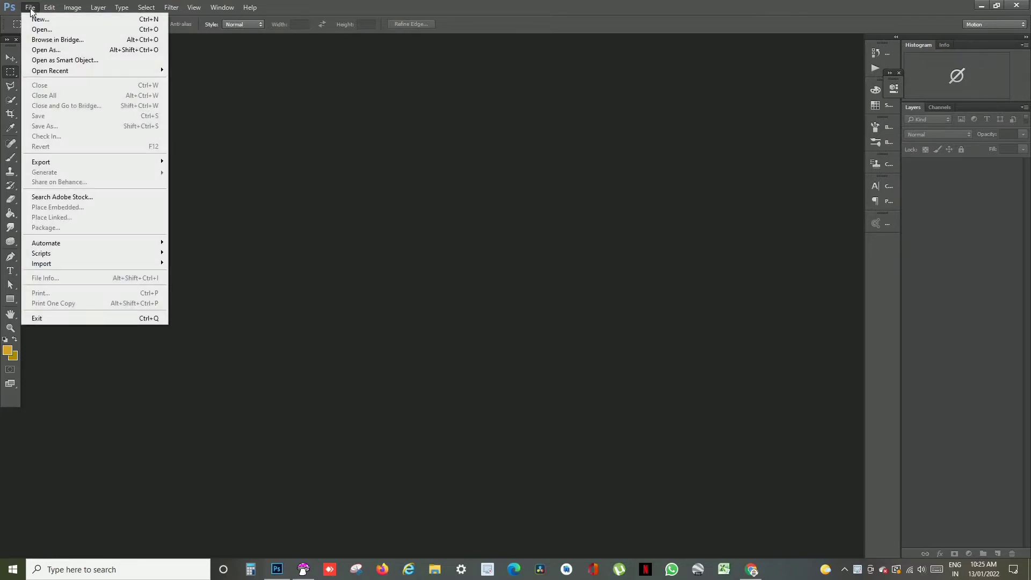
click(44, 23)
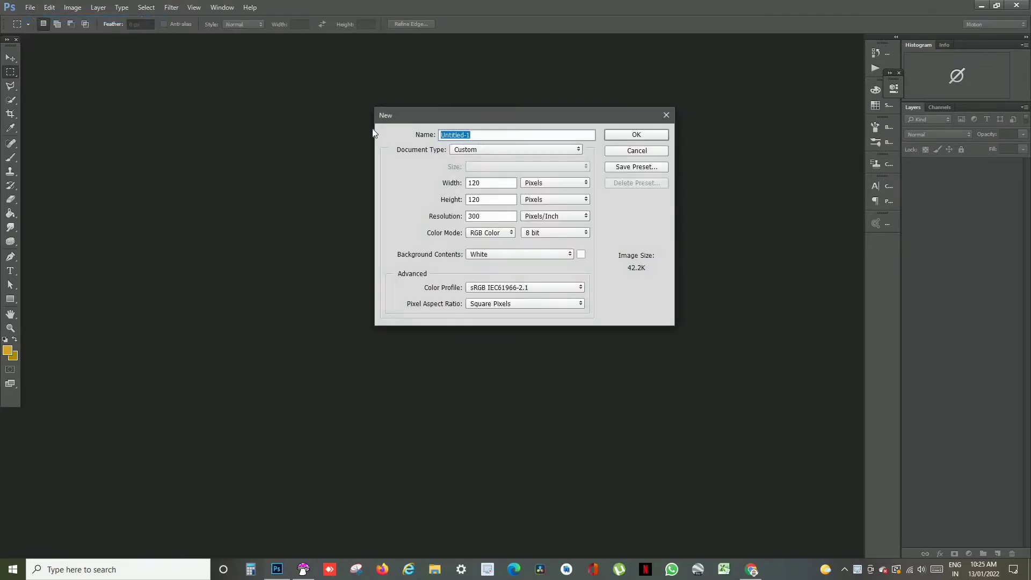
click(488, 150)
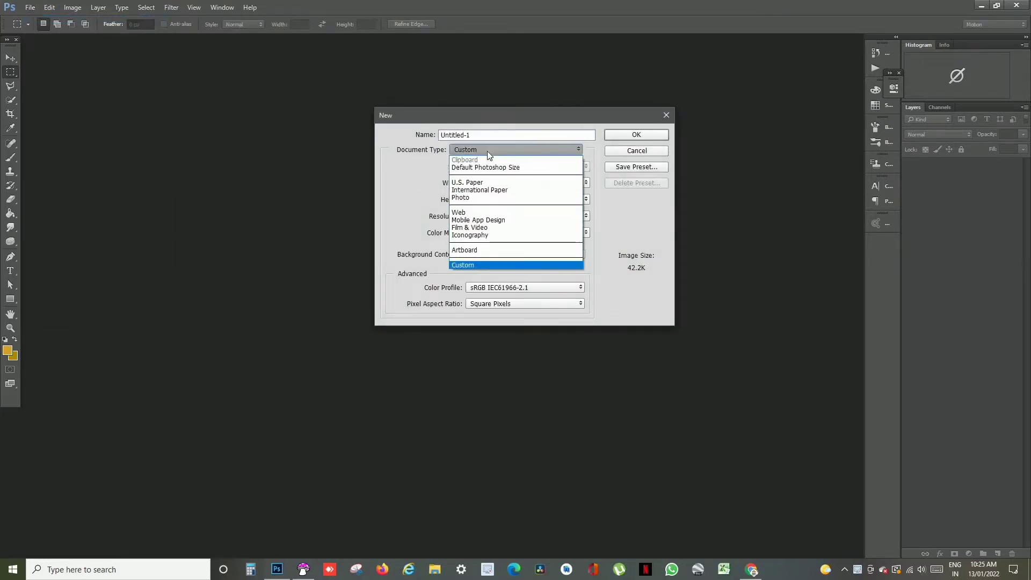
click(478, 192)
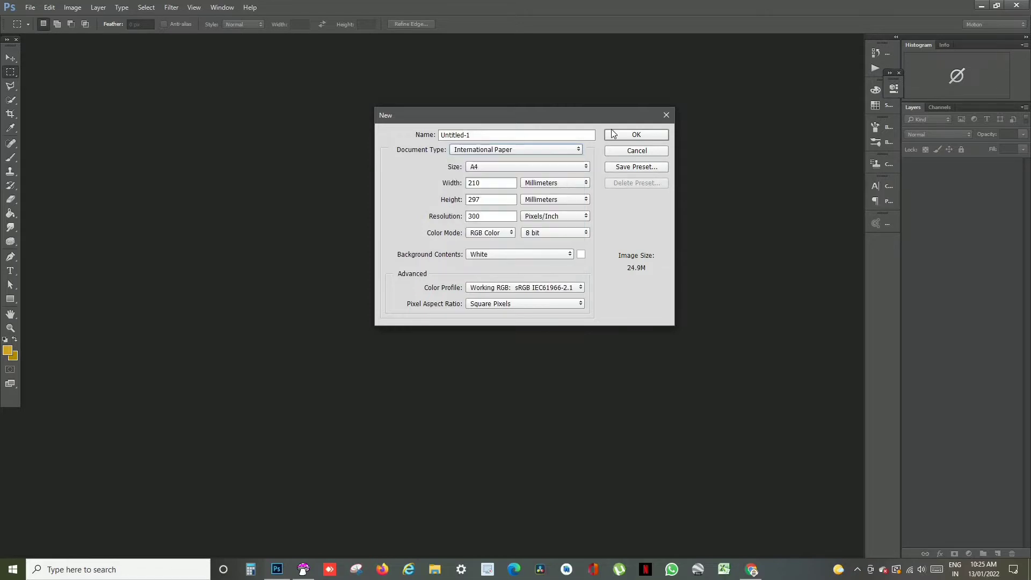
click(614, 134)
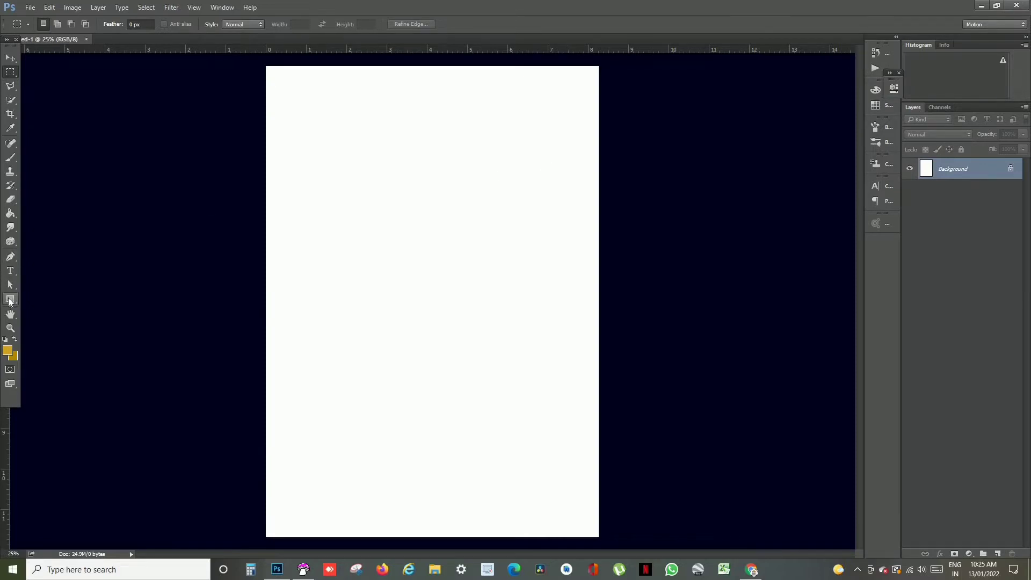
- Draw a gold square about 1952 px wide with the Rectangle tool and centre it horizontally on the page
click(10, 301)
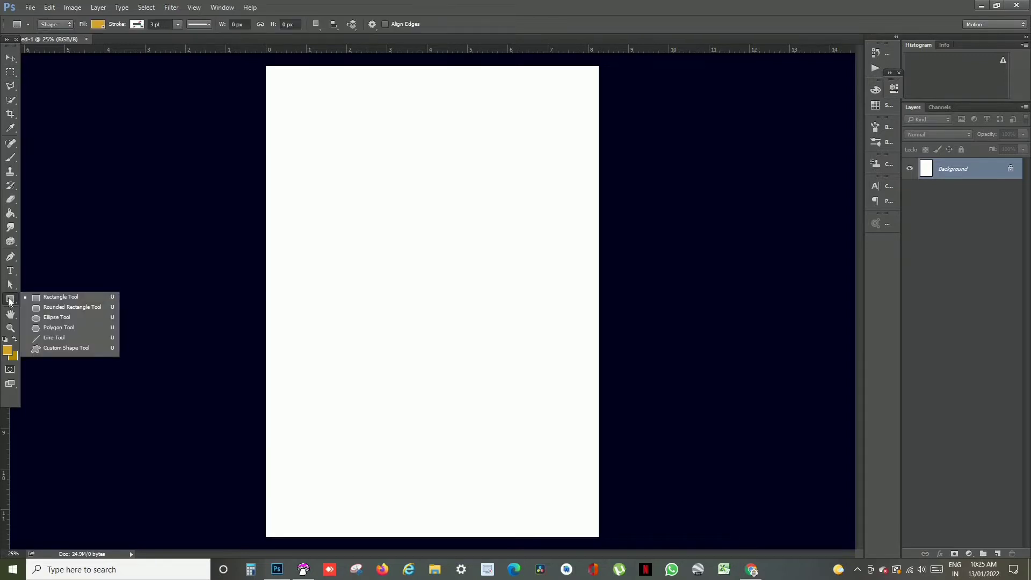
click(42, 298)
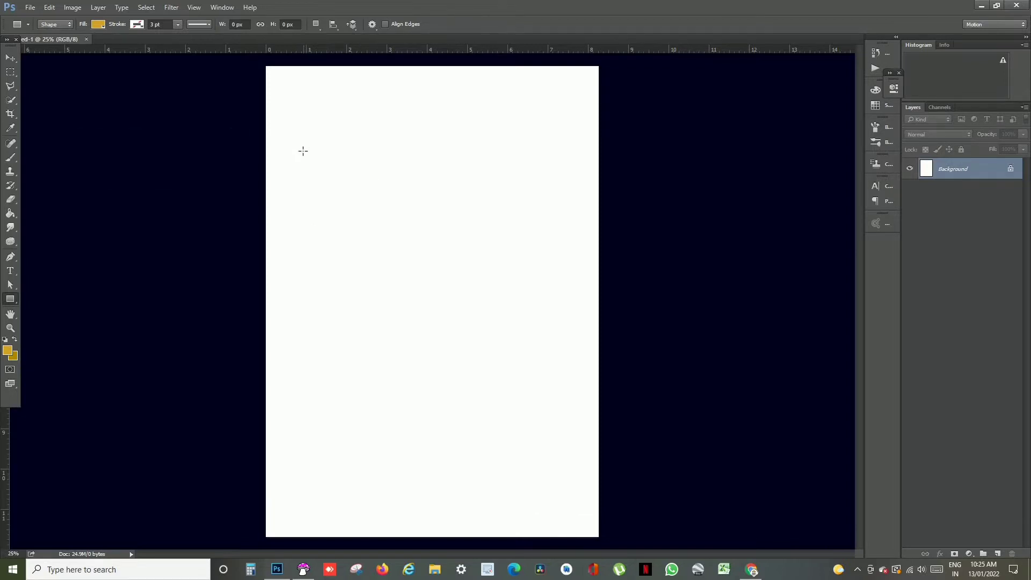
drag(303, 151, 589, 409)
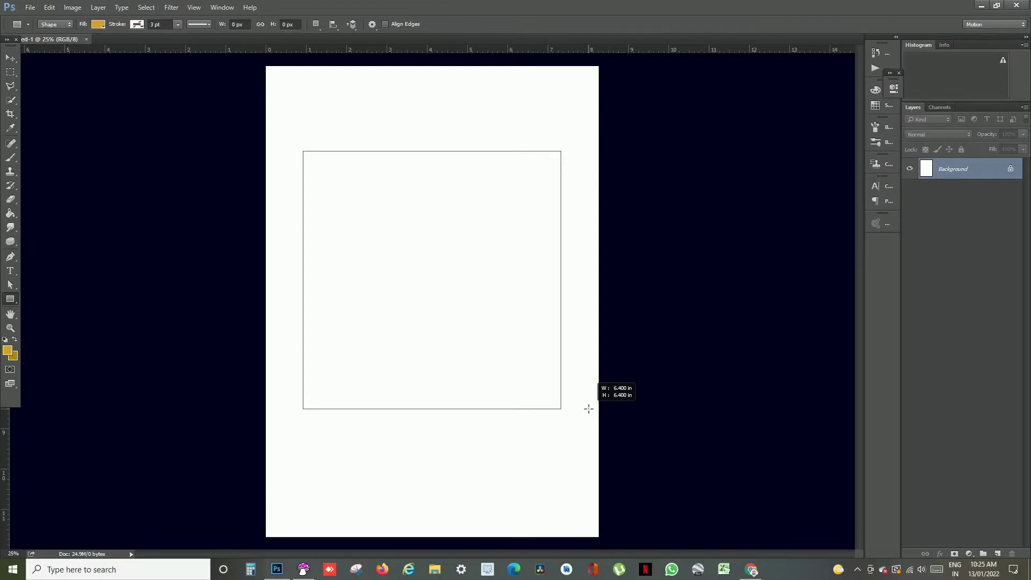
mouse_move(592, 413)
mouse_down()
mouse_move(605, 425)
mouse_move(591, 413)
mouse_up()
click(10, 58)
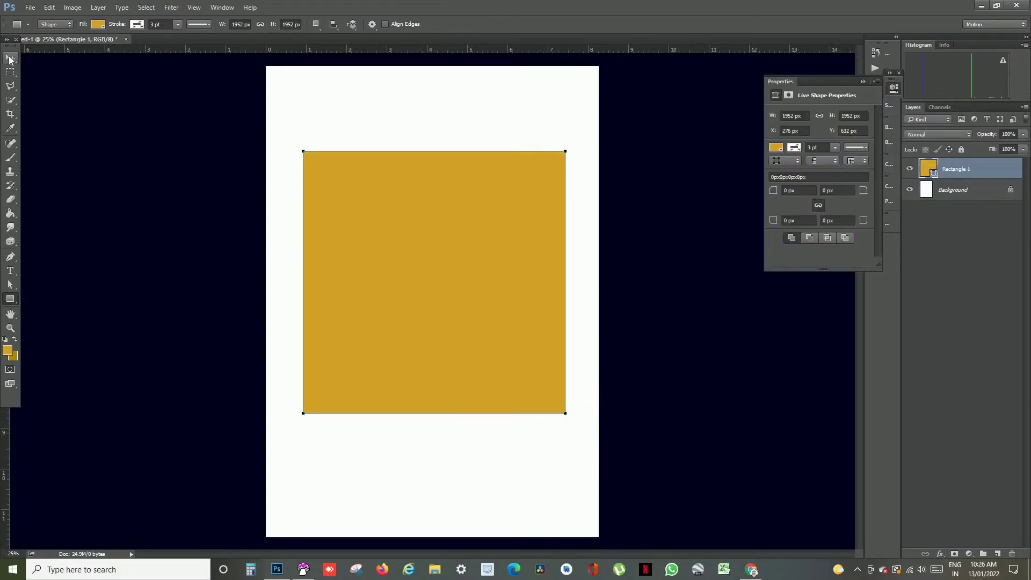
drag(474, 235, 473, 242)
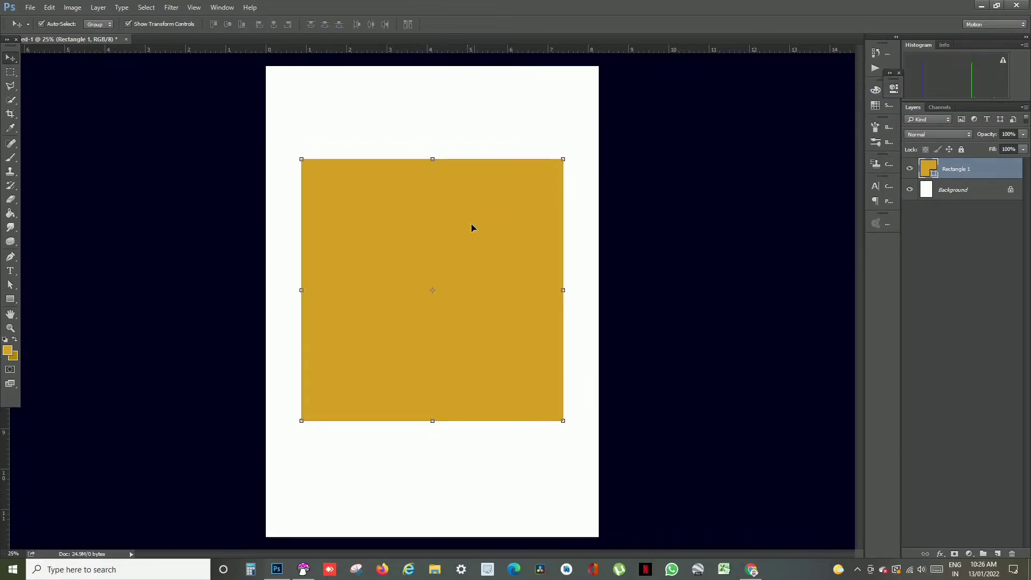
click(11, 302)
click(51, 318)
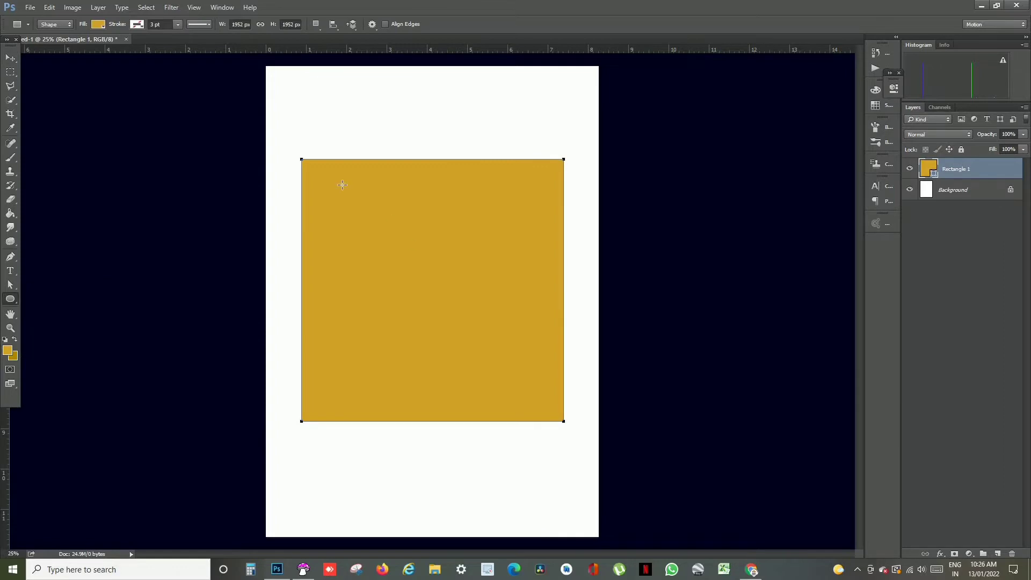
drag(332, 177, 490, 318)
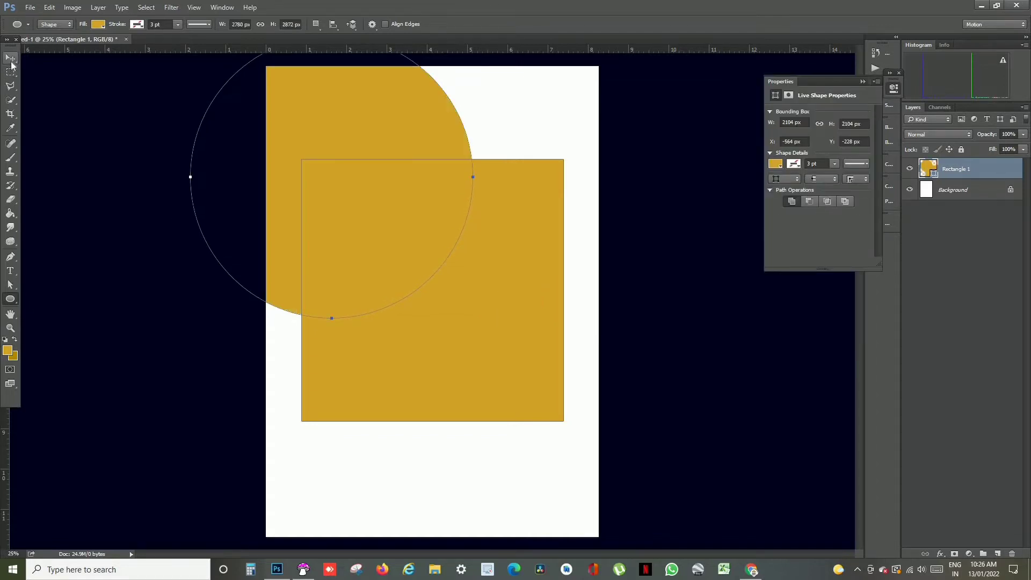
click(11, 58)
drag(412, 95, 430, 135)
key(ctrl+alt+z)
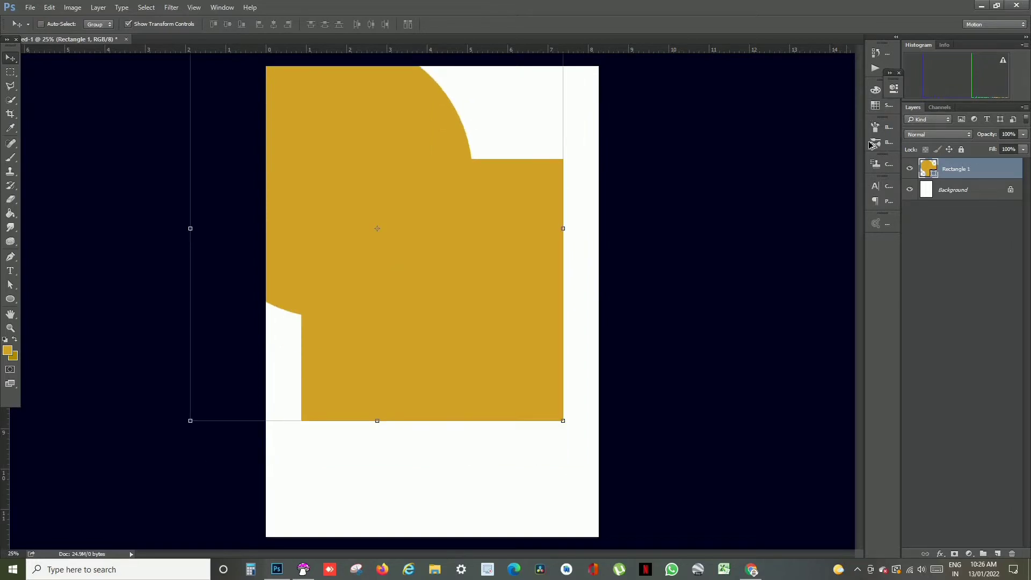
key(ctrl+alt+z)
- Add a new layer, draw a circle about 2040 px wide on it and move it over the gold square
click(998, 554)
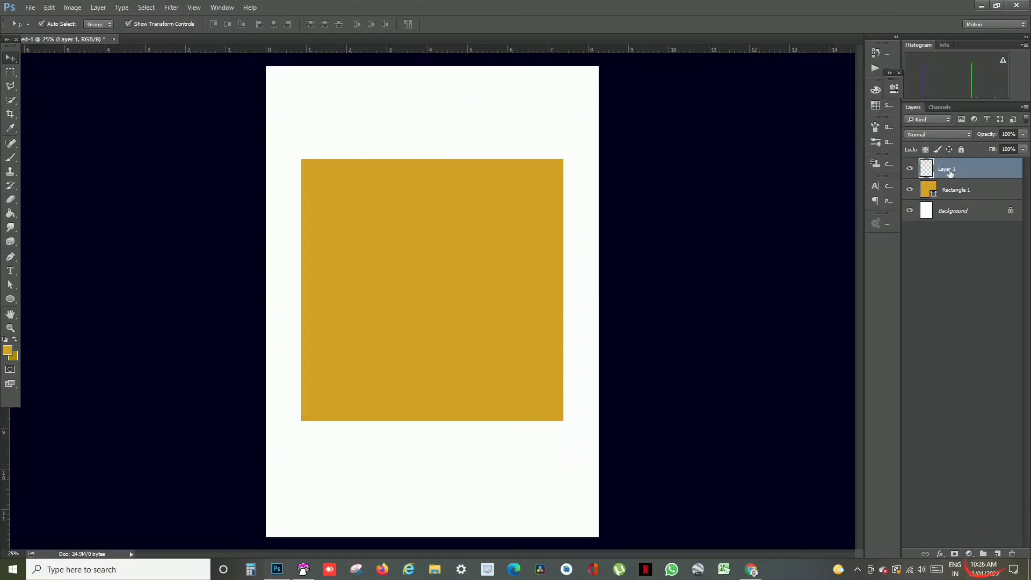
click(10, 299)
drag(465, 312, 539, 390)
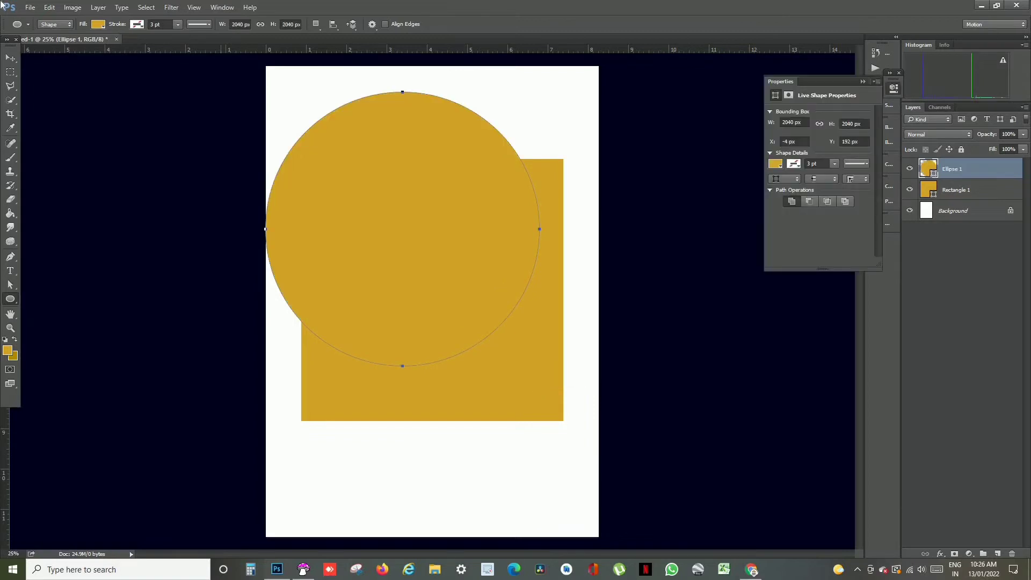
click(9, 58)
drag(456, 179, 534, 211)
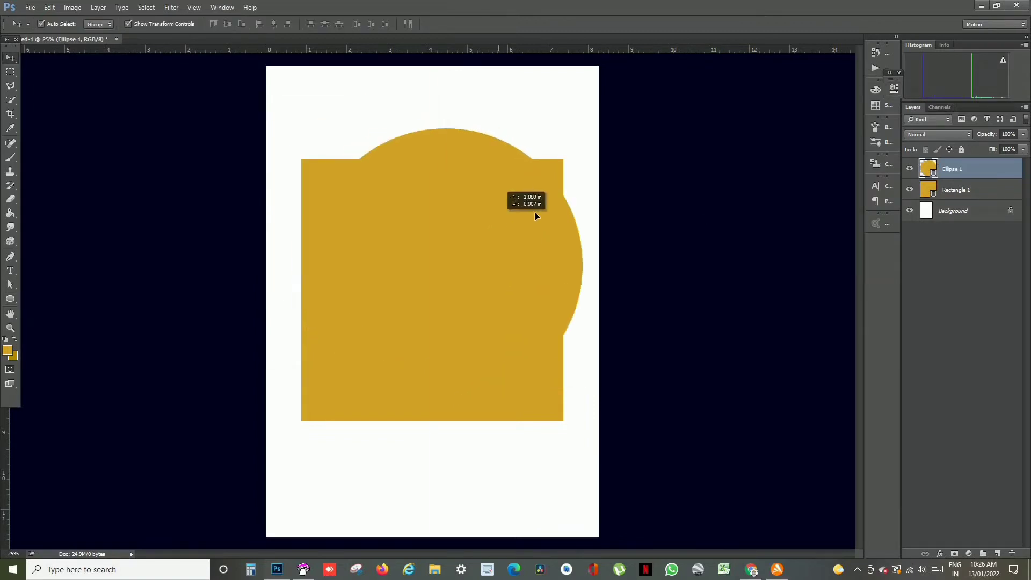
- Change the circle's fill to red (#ee0004) and centre the circle over the gold square
double_click(929, 168)
click(819, 155)
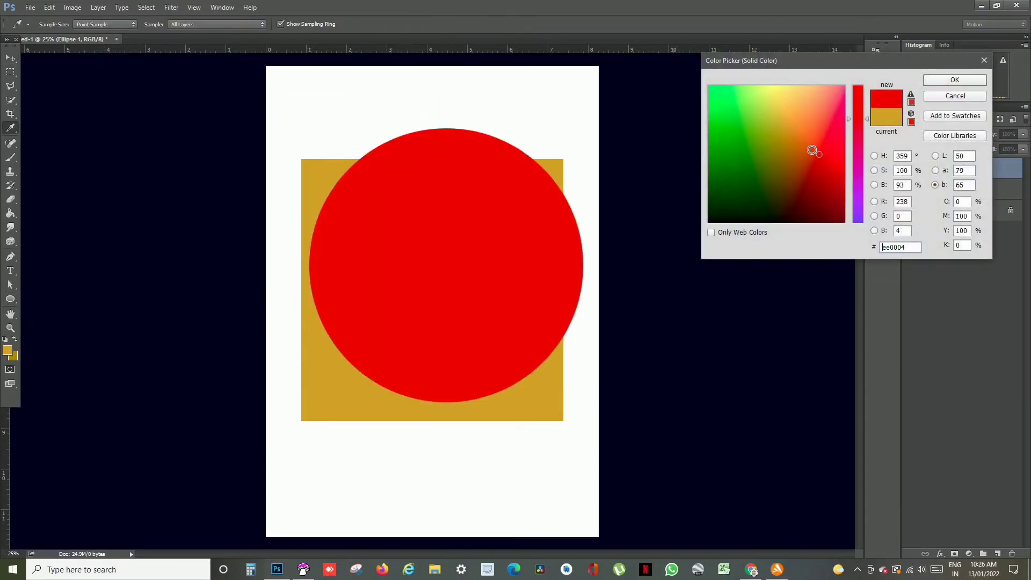
click(963, 80)
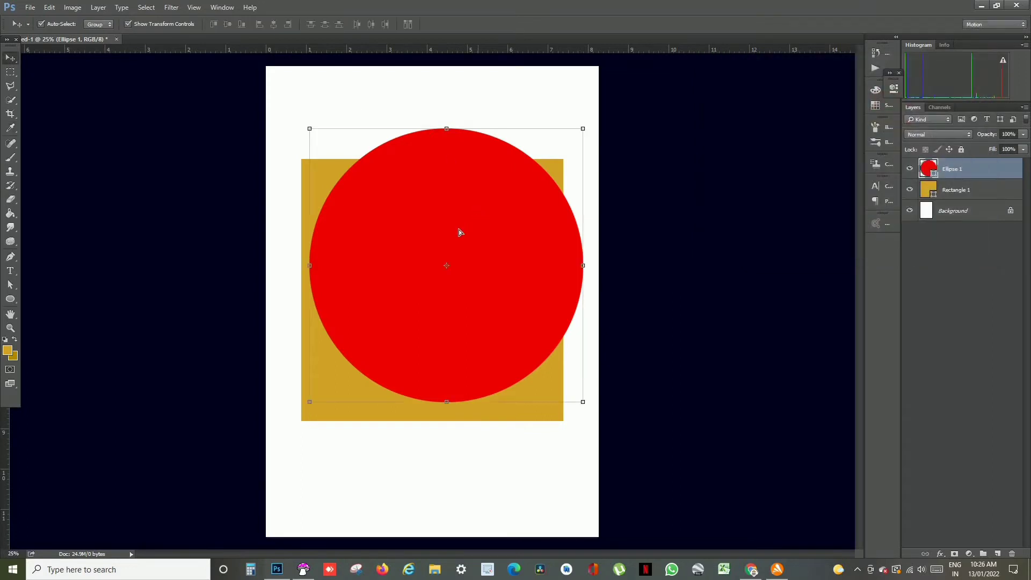
drag(459, 231, 466, 243)
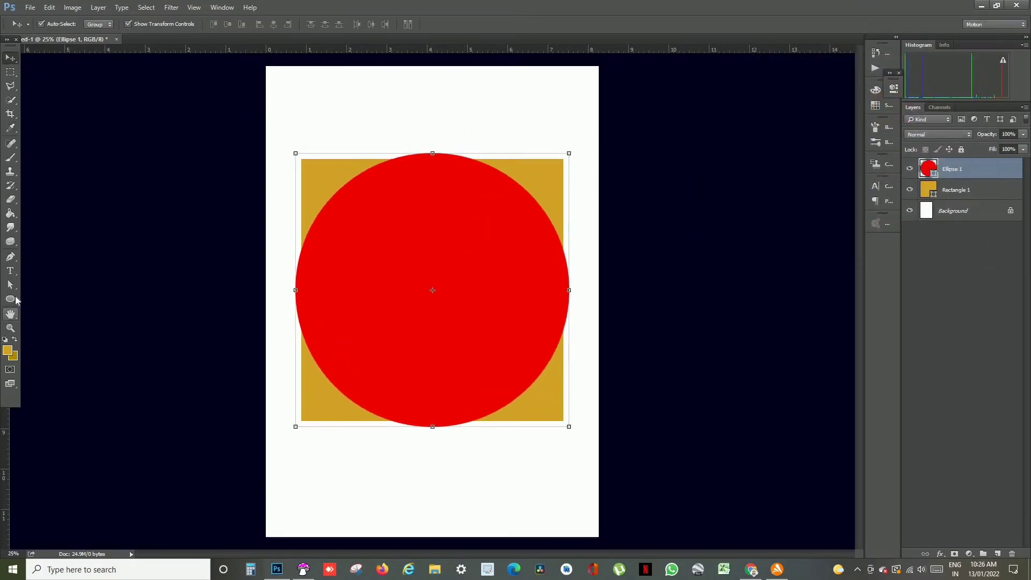
- Activate the Custom Shape tool and choose the heart as its shape
click(11, 300)
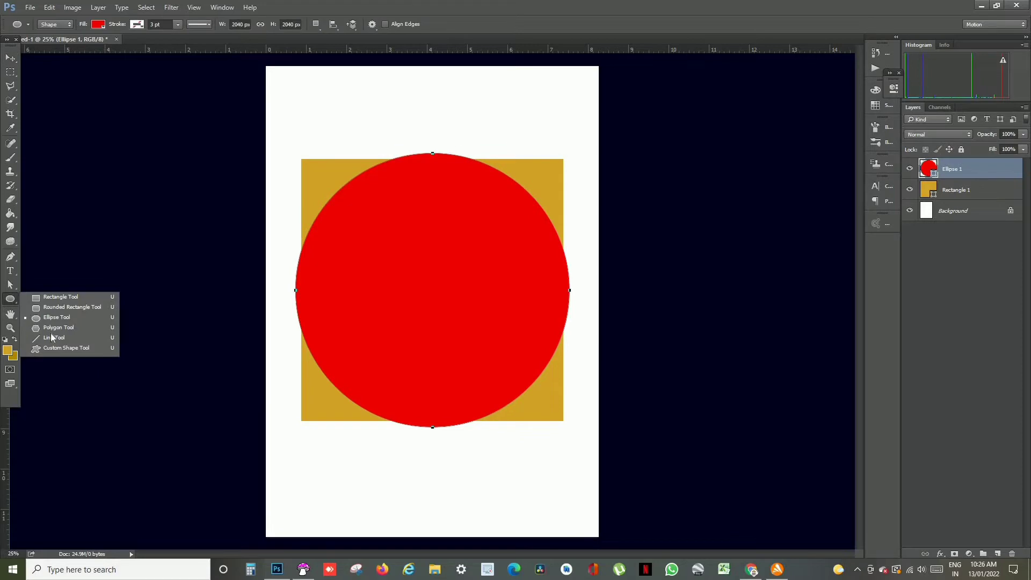
click(54, 349)
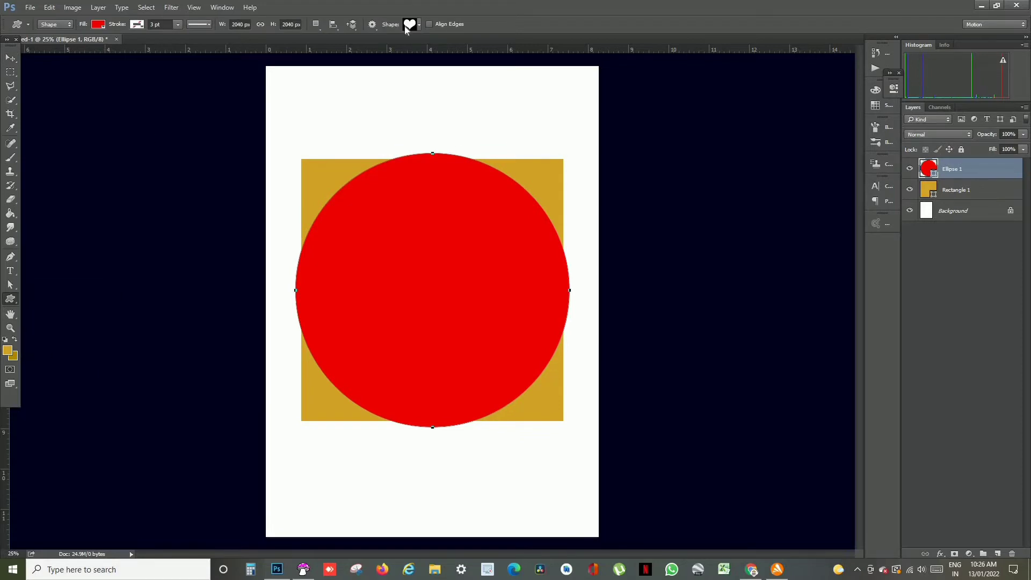
click(418, 25)
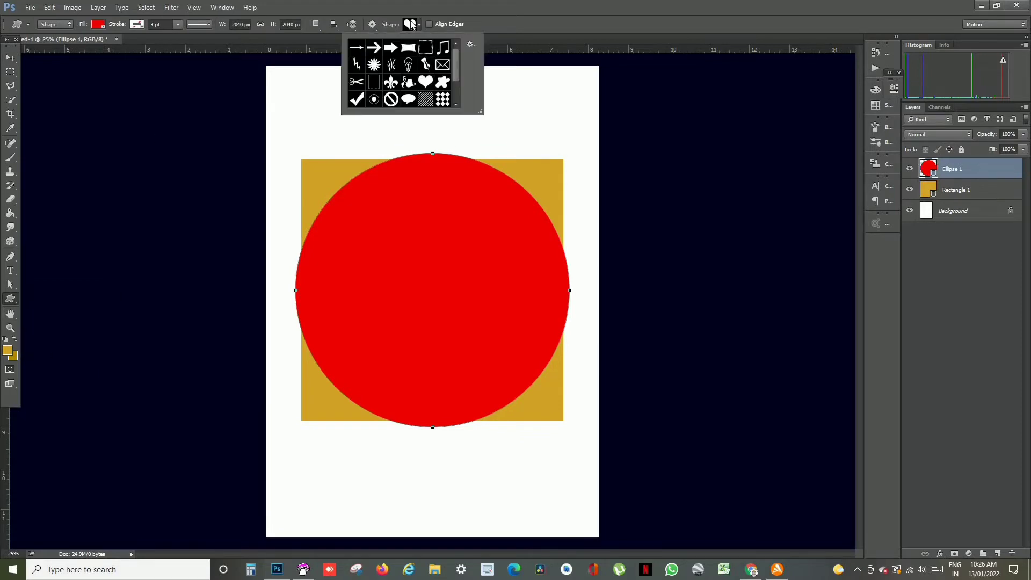
click(426, 85)
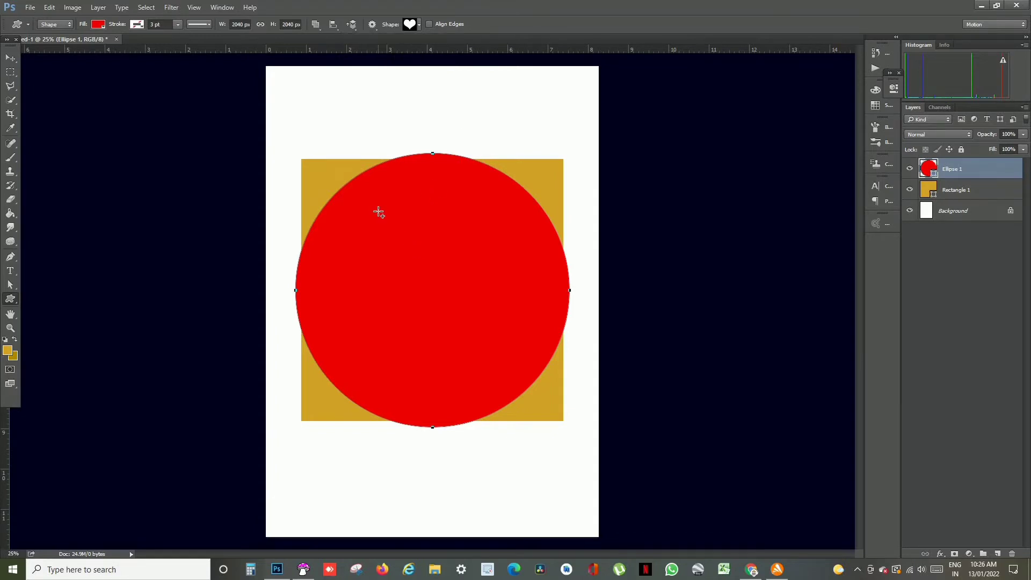
drag(349, 167, 681, 449)
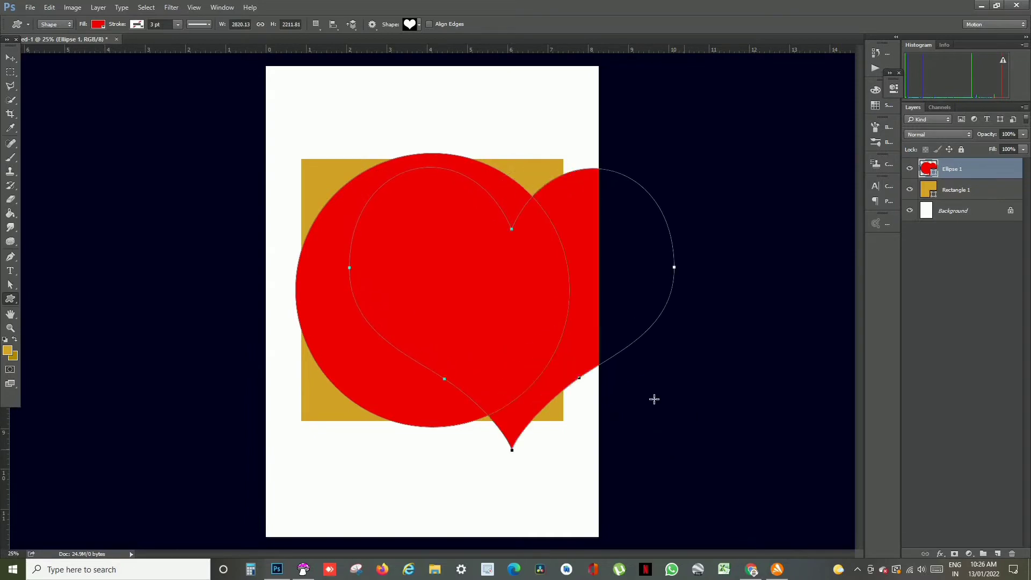
click(10, 57)
drag(592, 222, 562, 217)
key(ctrl+alt+z)
key(ctrl+alt+z)
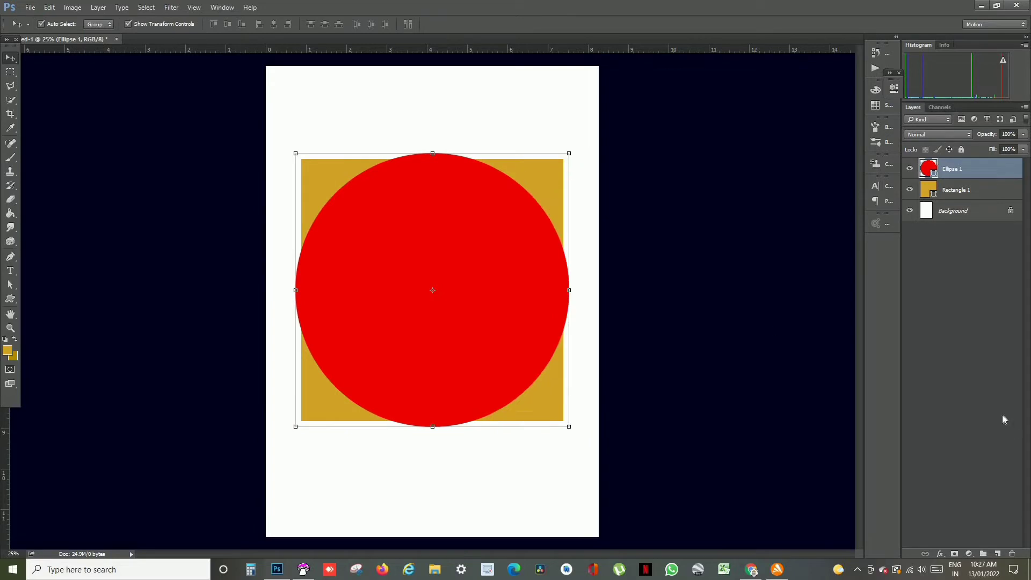
- Add a new layer, draw a heart about 2300 by 2004 px on it and move it over the red circle
click(997, 554)
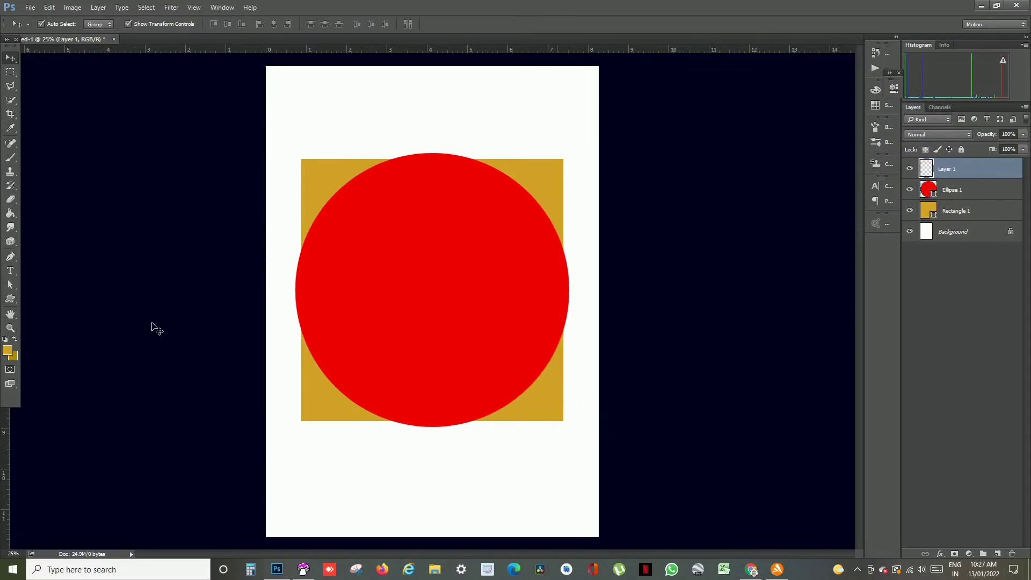
click(11, 299)
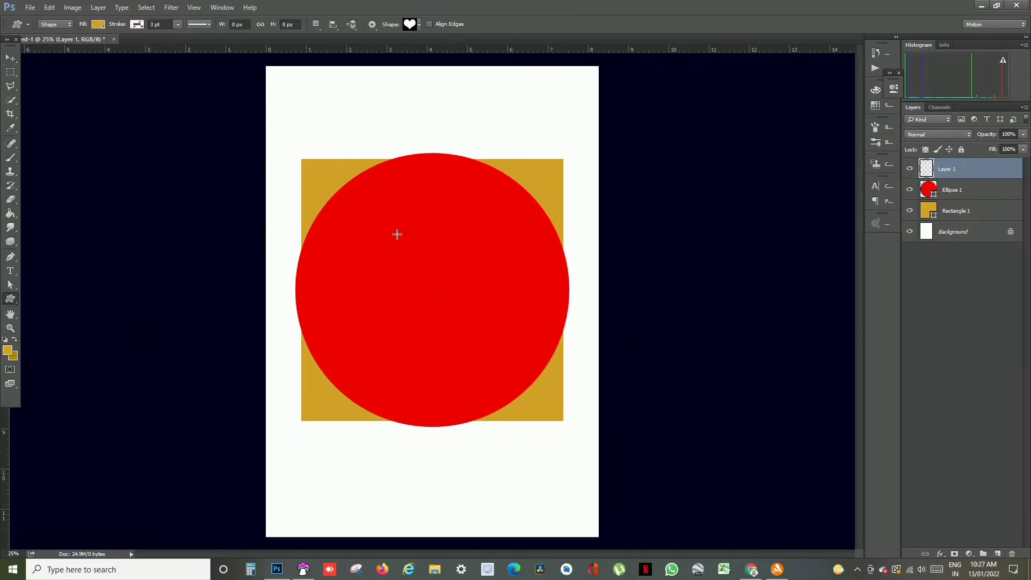
drag(320, 146, 629, 494)
key(v)
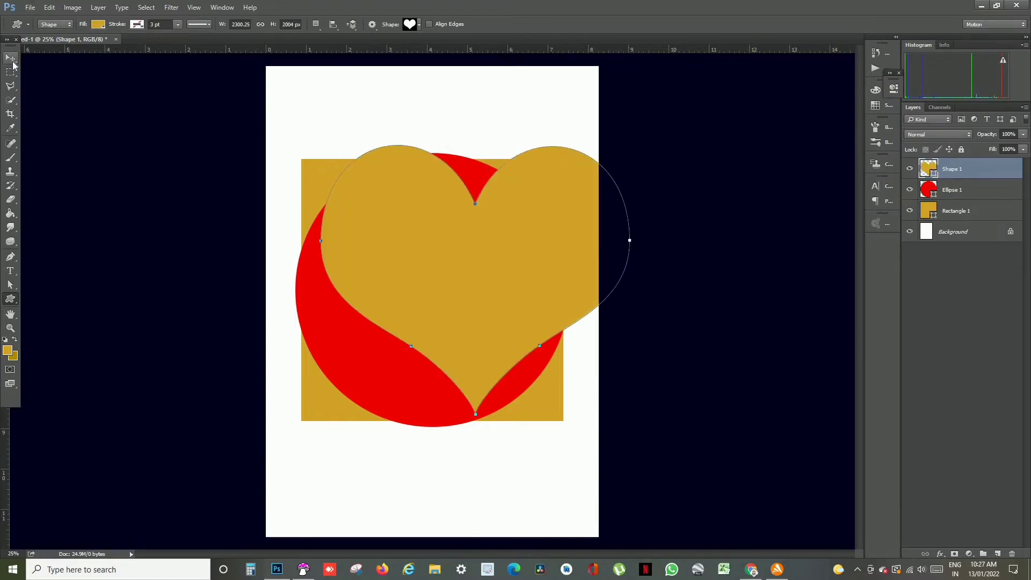
drag(555, 275, 520, 283)
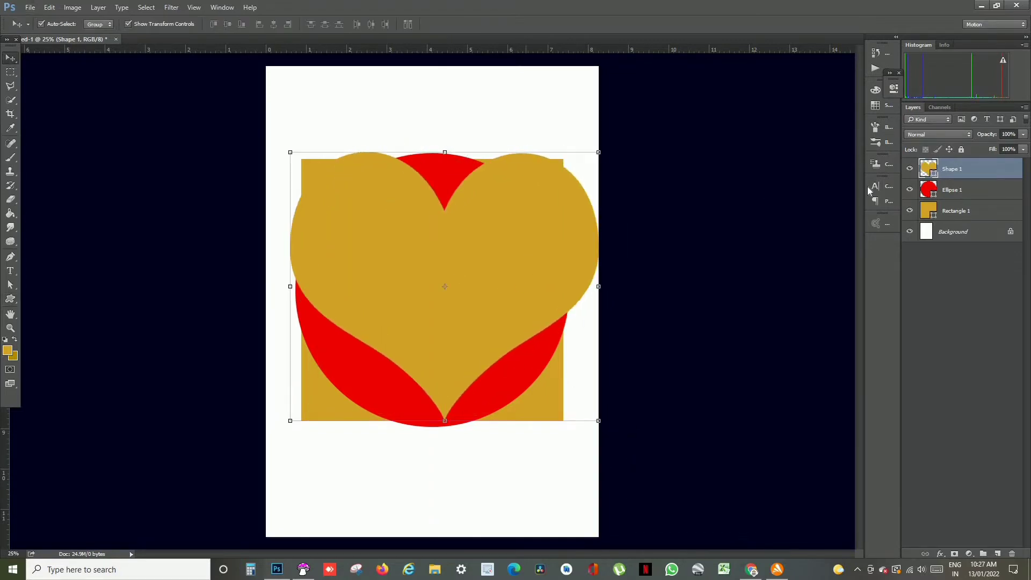
- Change the heart's fill to magenta (#dd00ff) and centre the heart horizontally over the circle and square
double_click(926, 169)
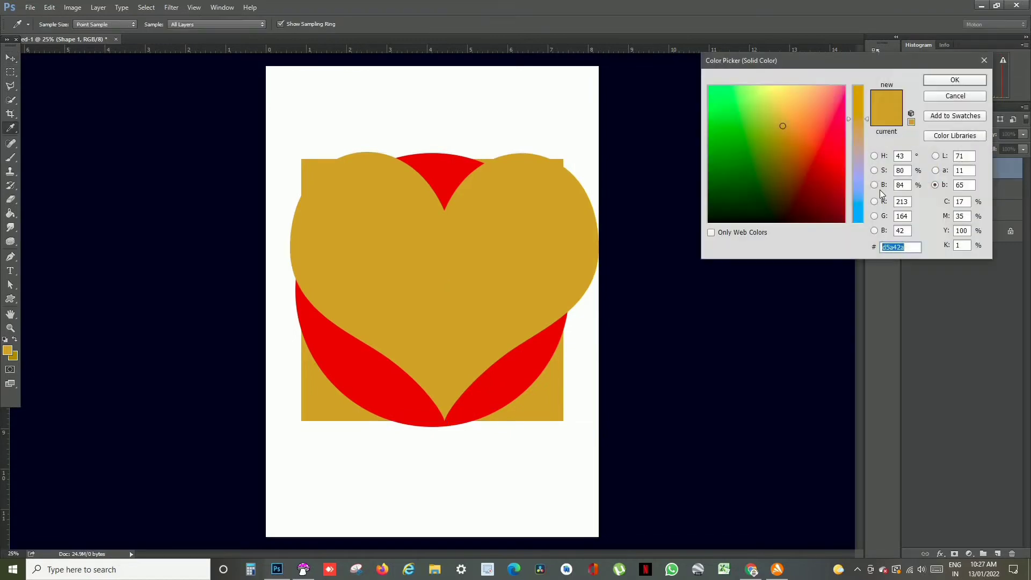
click(828, 147)
click(858, 206)
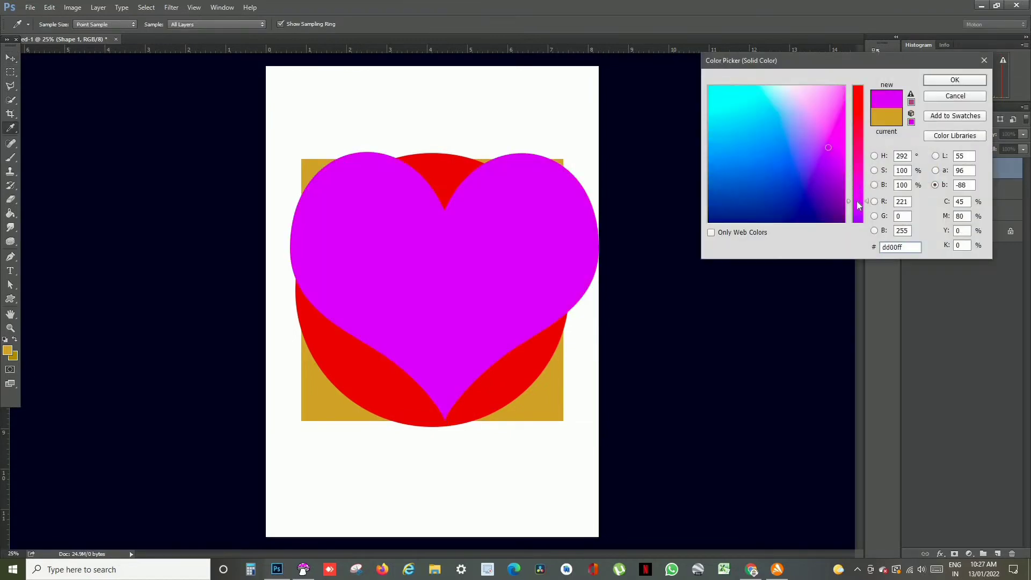
click(933, 80)
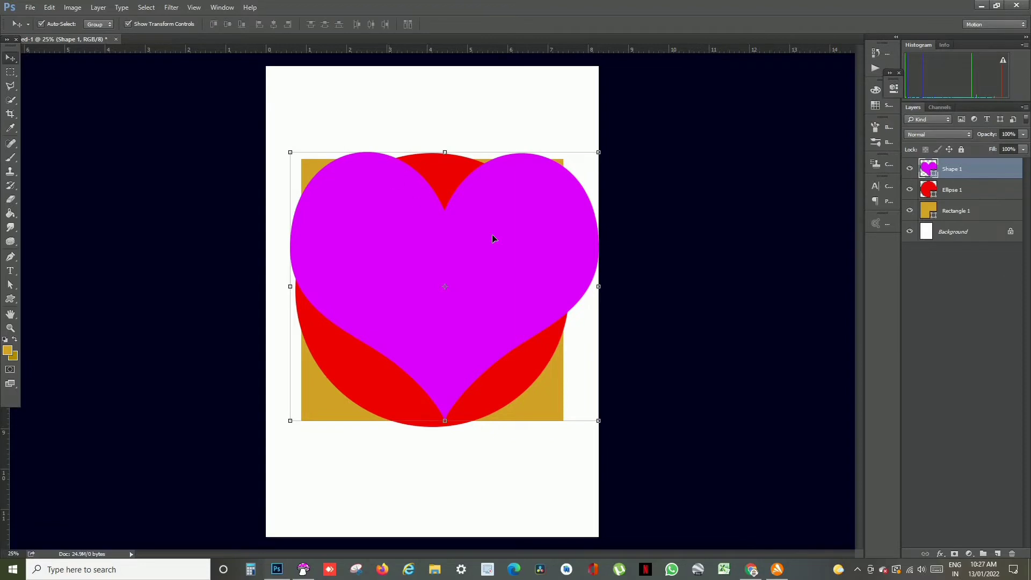
drag(494, 236, 483, 251)
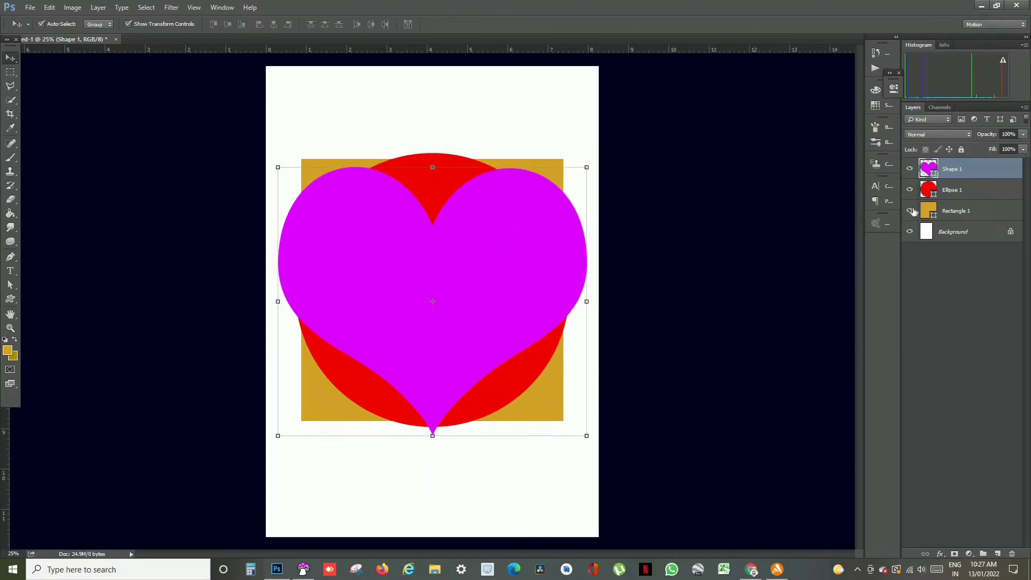
- Hide the gold square and red circle layers and enlarge the magenta heart slightly from its lower corner
click(910, 210)
click(910, 190)
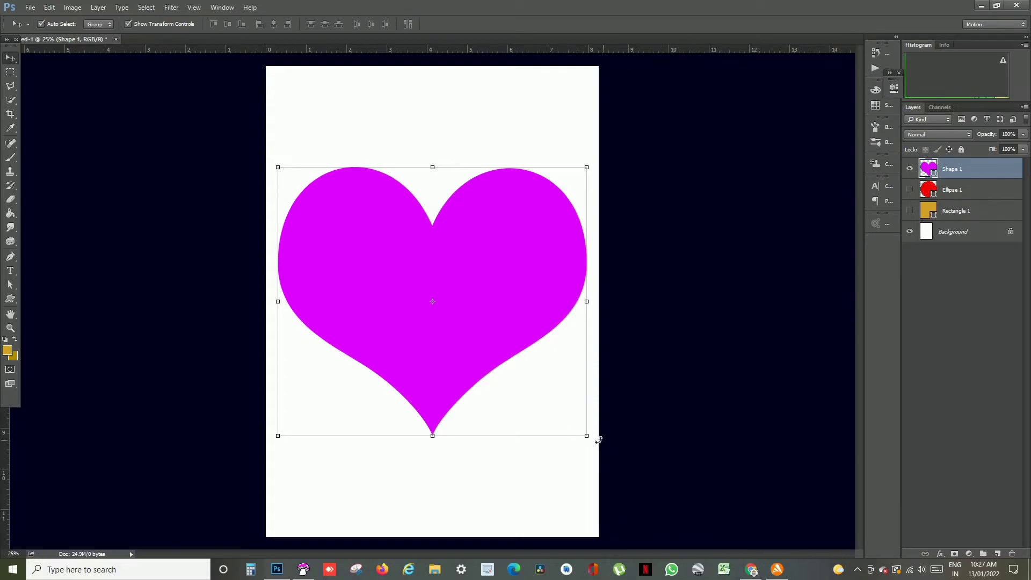
mouse_move(588, 438)
mouse_down()
mouse_move(595, 461)
mouse_move(567, 442)
mouse_move(582, 453)
mouse_up()
key(Return)
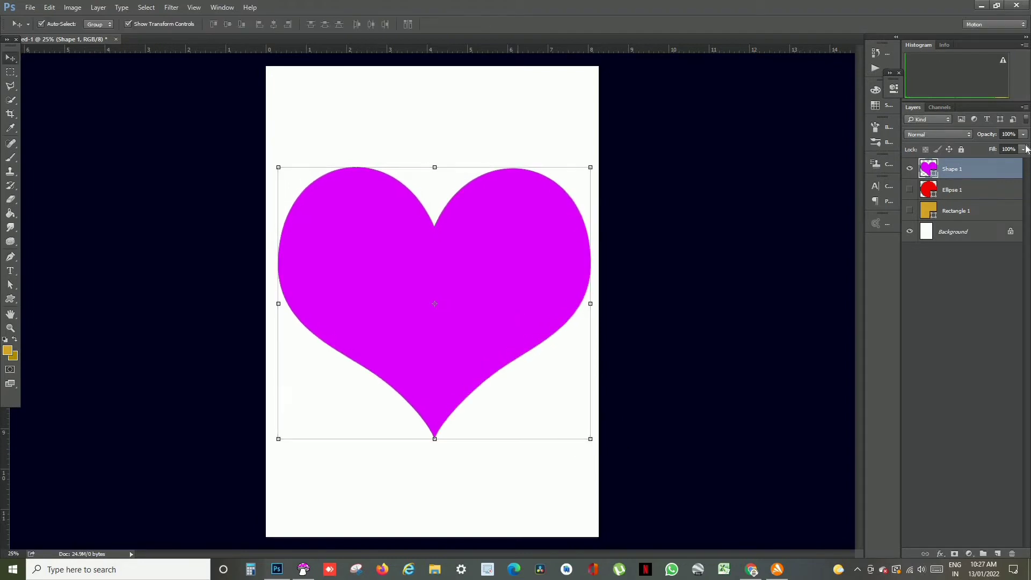
- Check the circle, heart and square by switching their layers' visibility, ending with all three layers shown
click(911, 191)
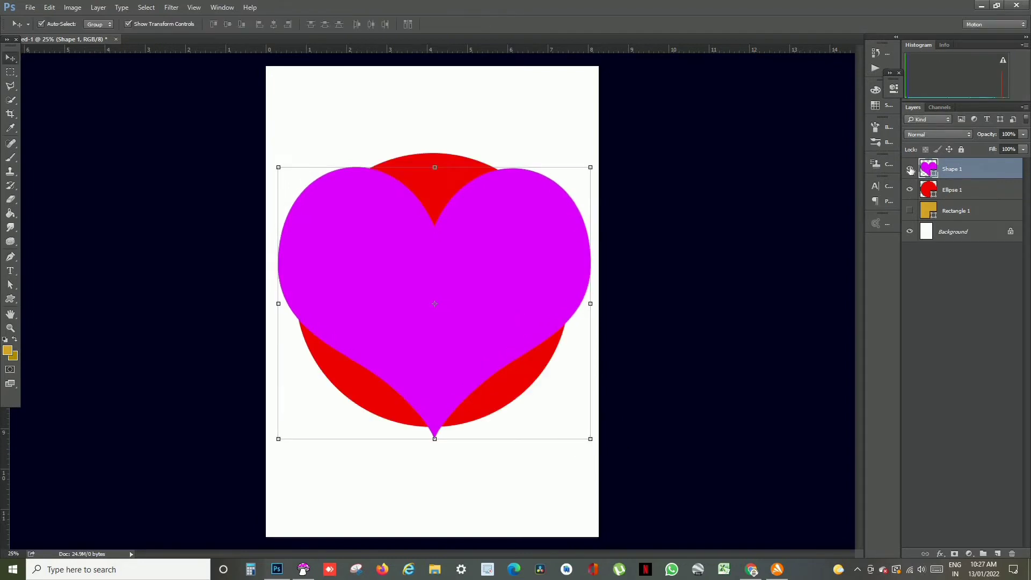
click(911, 169)
click(910, 169)
click(910, 211)
click(910, 169)
click(910, 189)
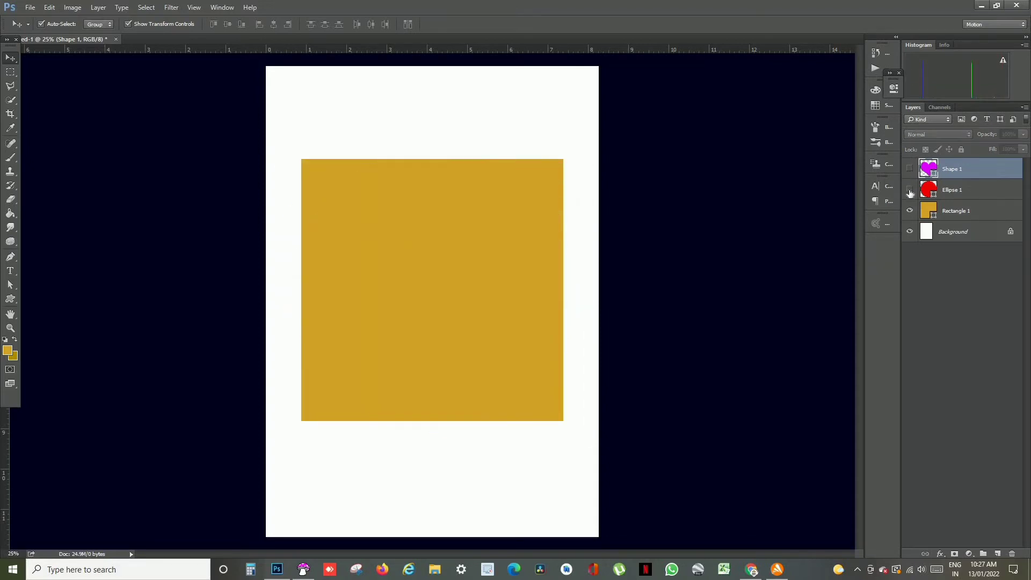
click(910, 189)
click(910, 168)
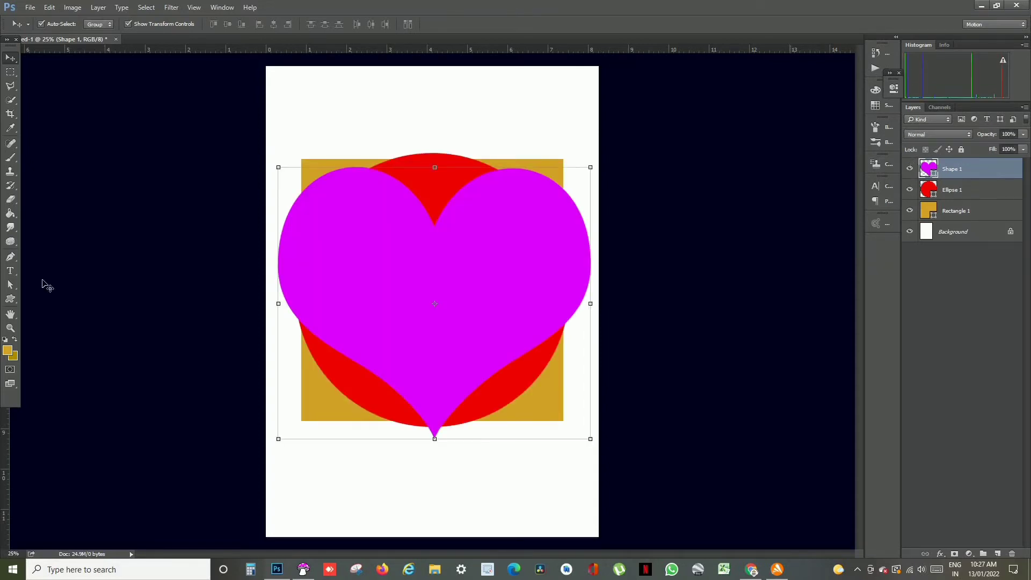
click(11, 271)
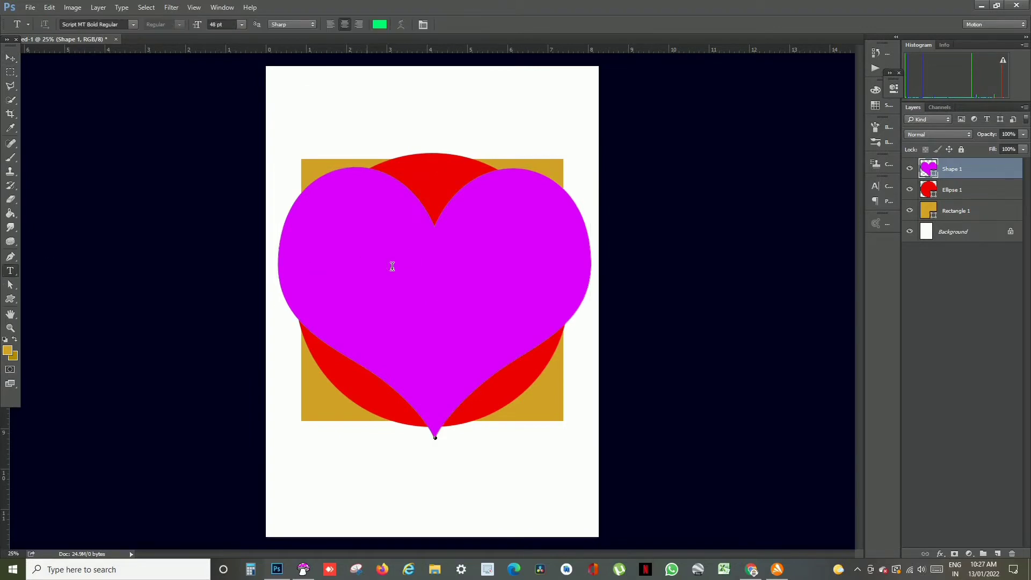
click(389, 268)
text(efefefefee)
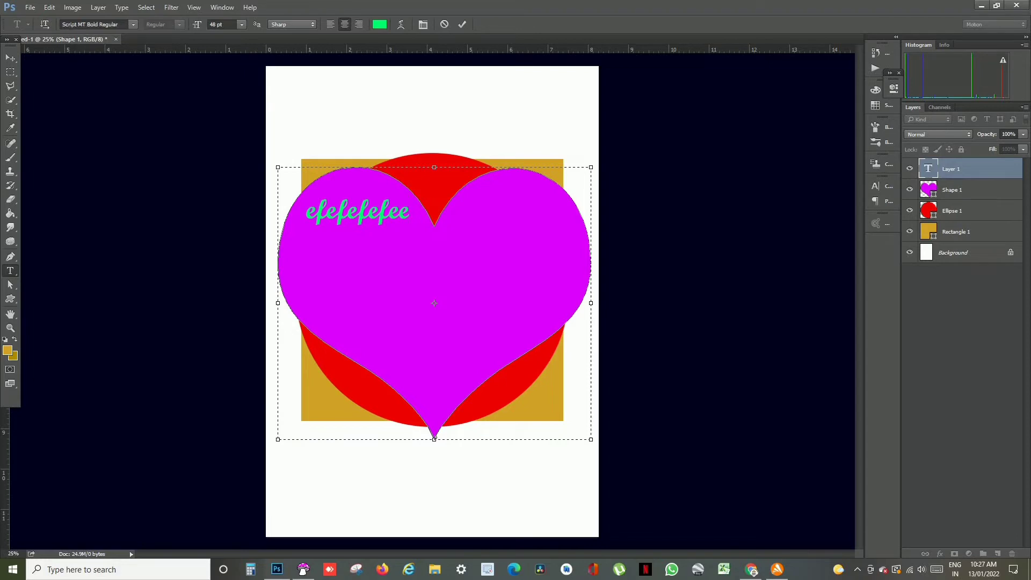
click(445, 26)
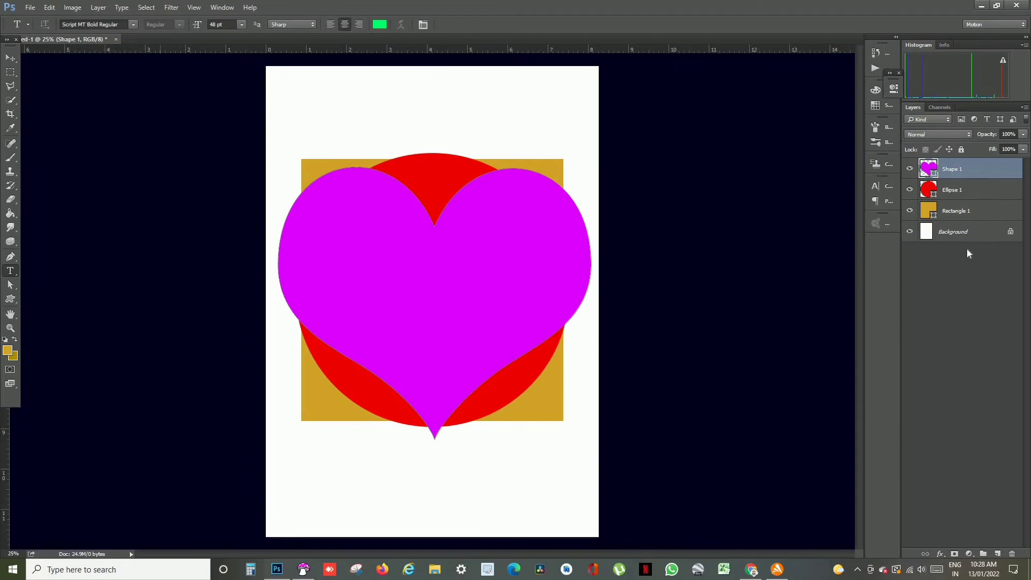
- Hide the circle and heart layers and open ted-vinke-x-mas-musings-christmas-banner from the Downloads folder
click(911, 191)
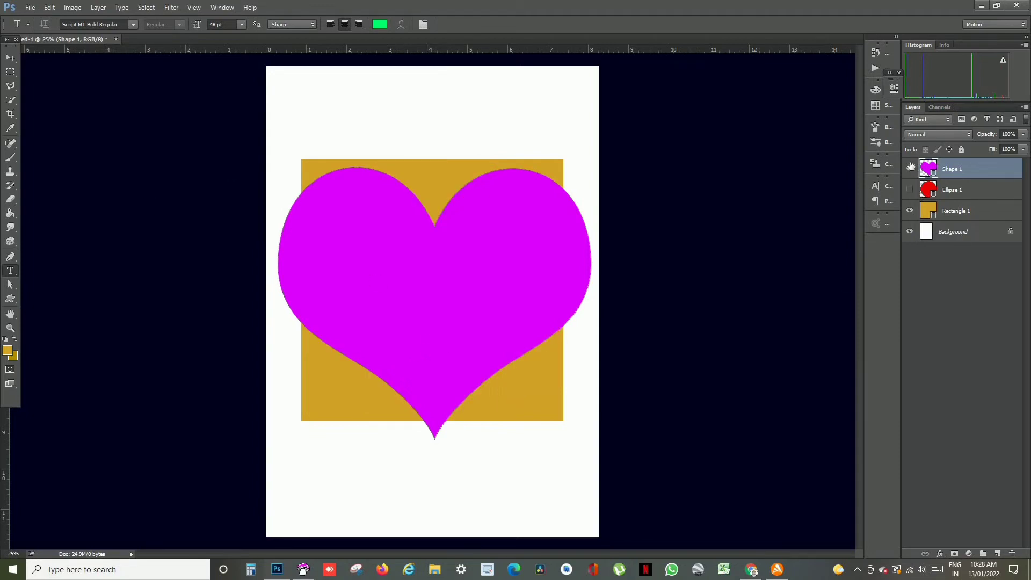
click(910, 169)
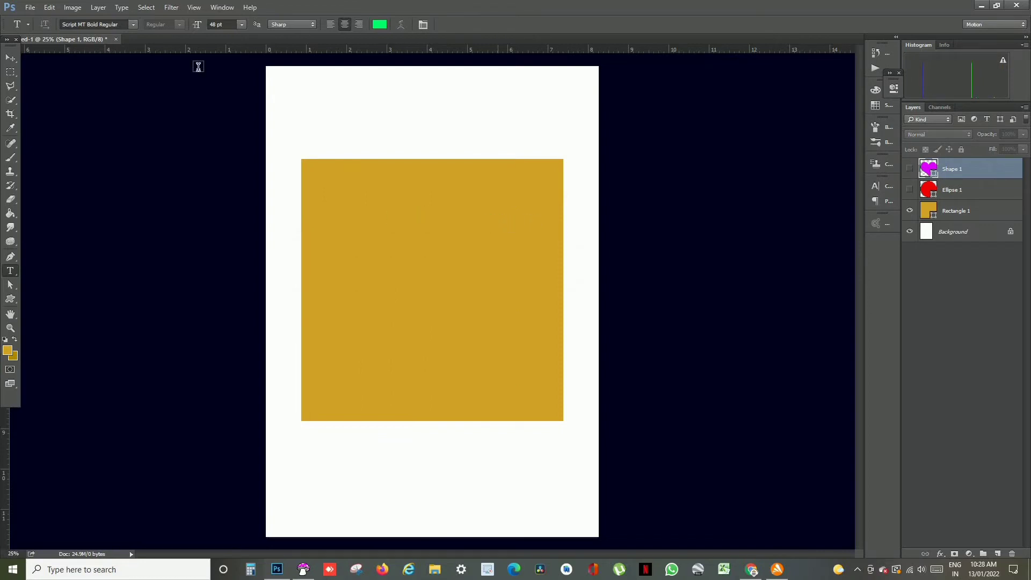
click(31, 8)
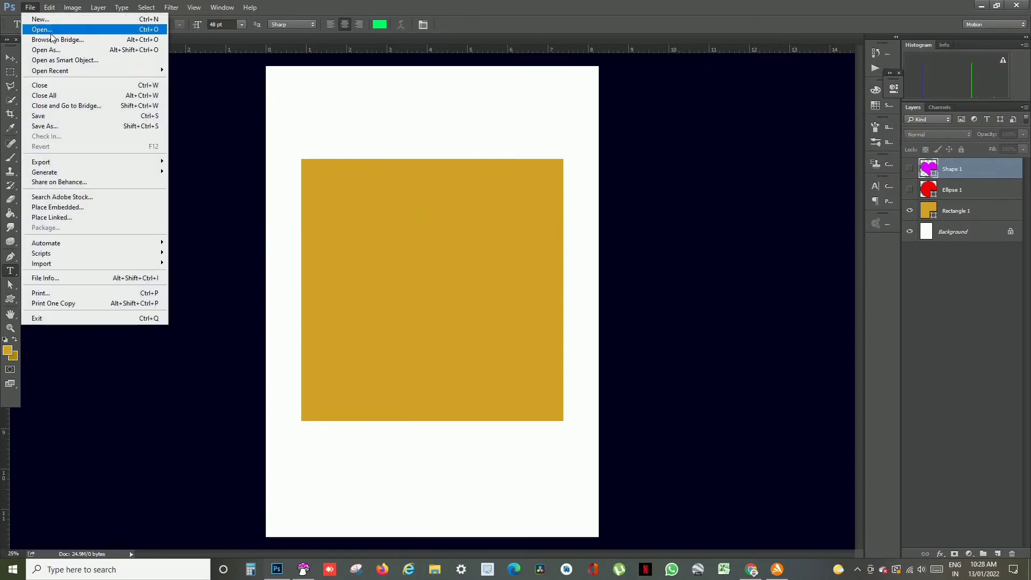
click(55, 30)
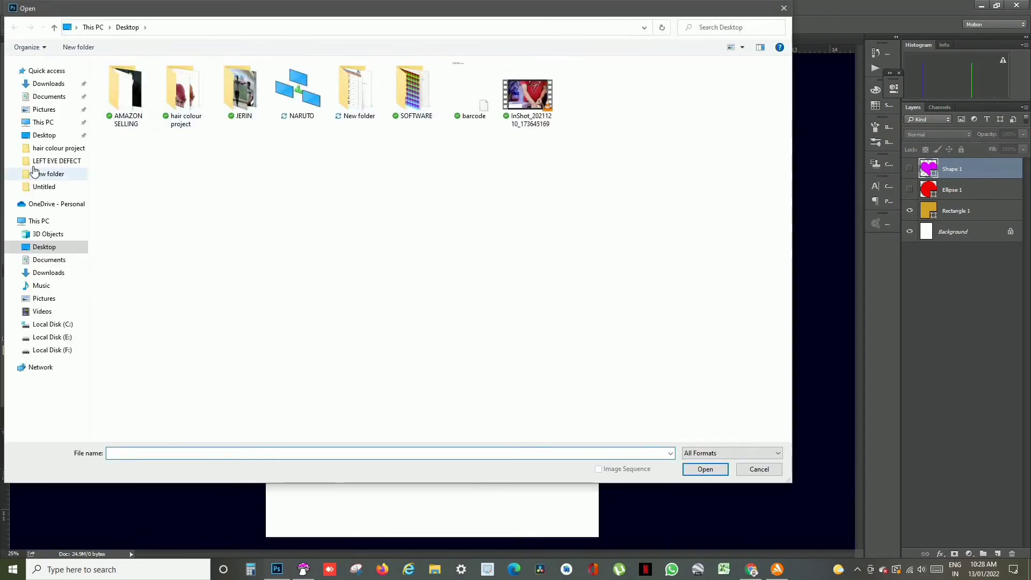
click(48, 85)
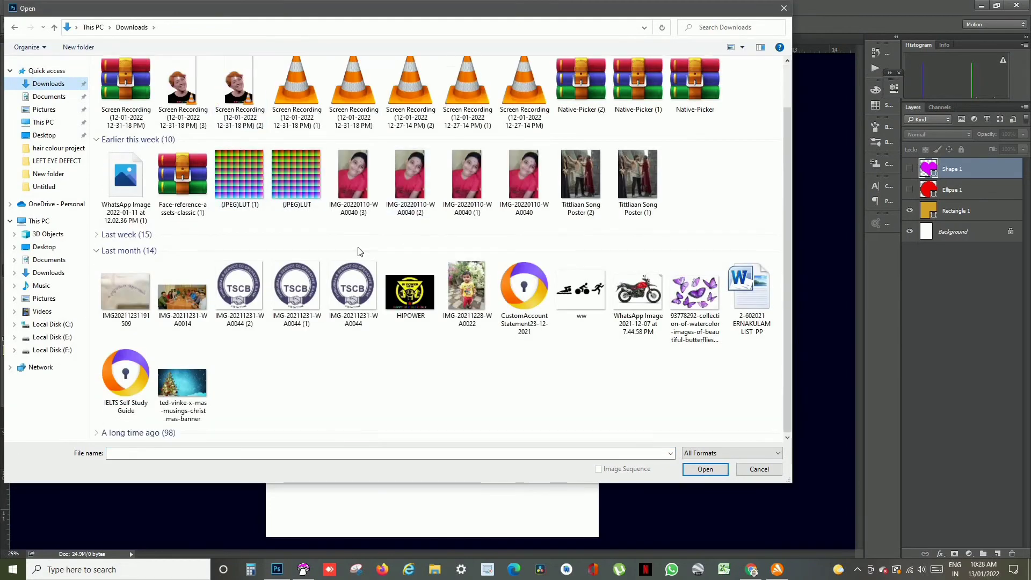
click(180, 385)
click(705, 469)
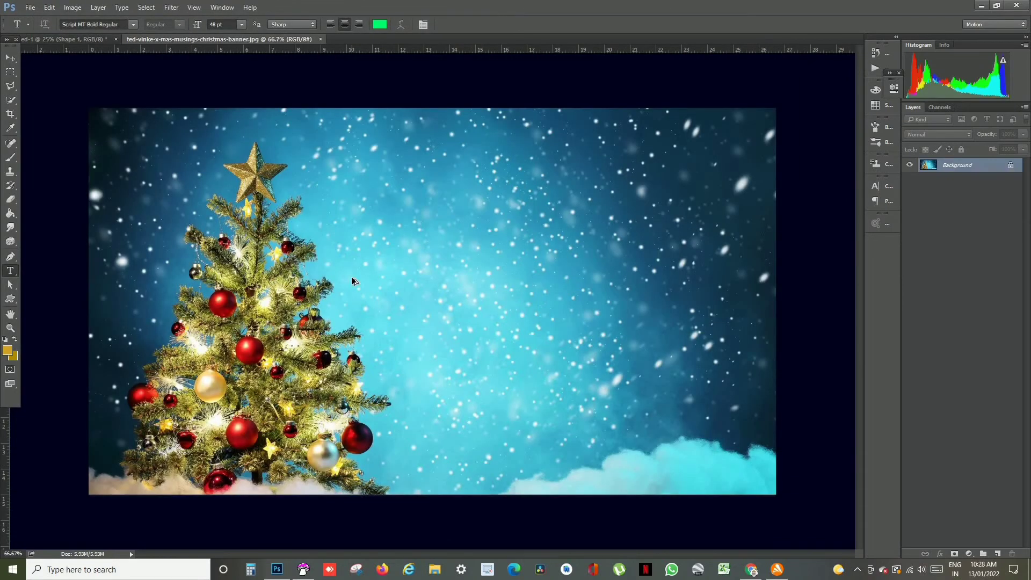
- Unlock the Christmas banner's background layer and bring the picture into the shapes document
drag(352, 279, 174, 39)
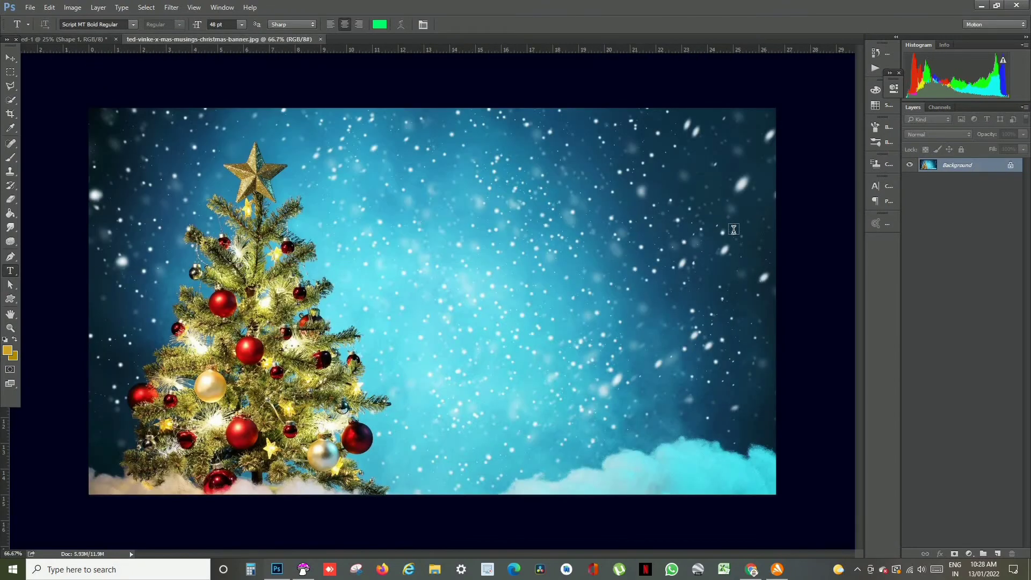
click(1012, 170)
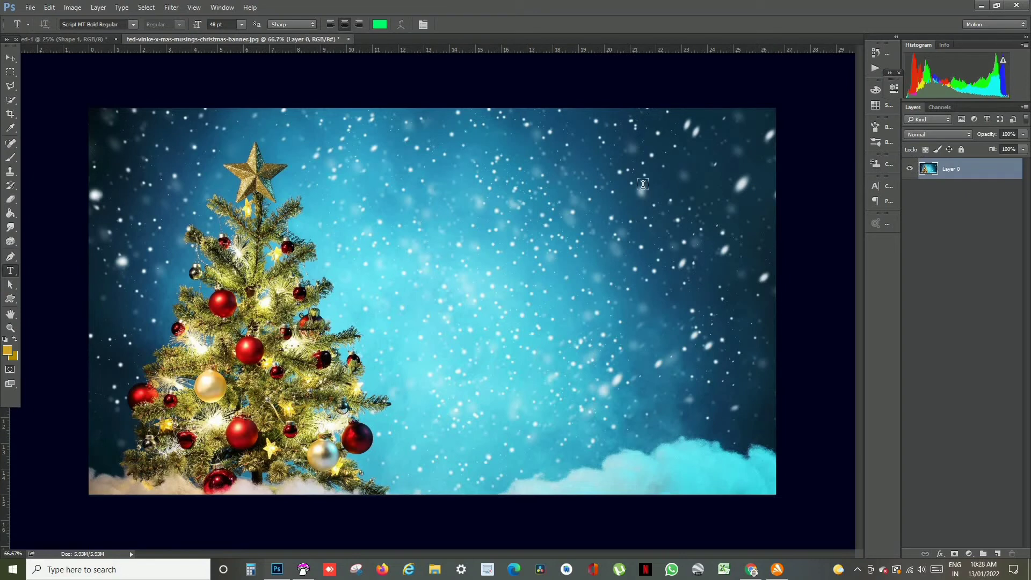
click(10, 57)
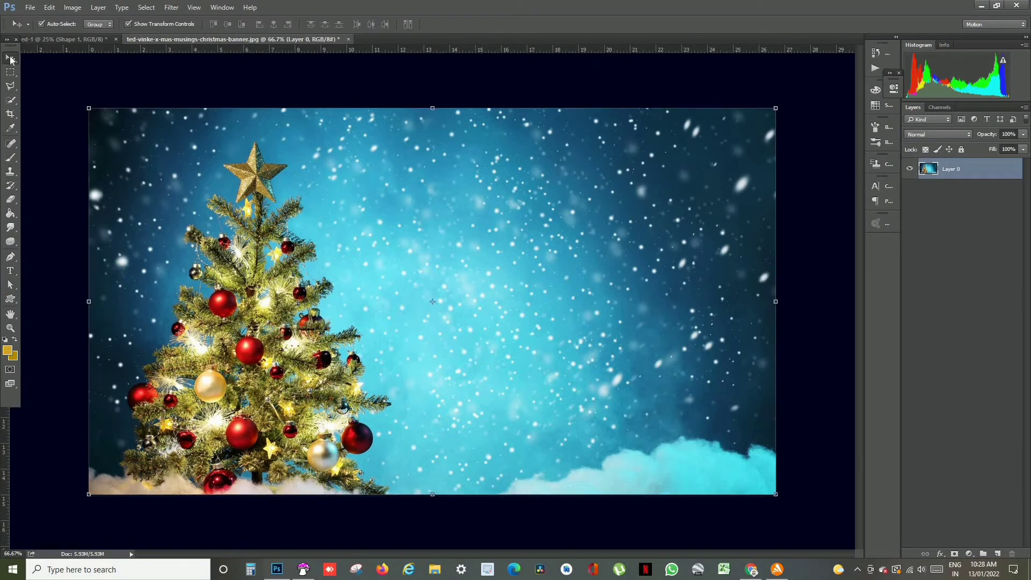
drag(179, 166, 408, 248)
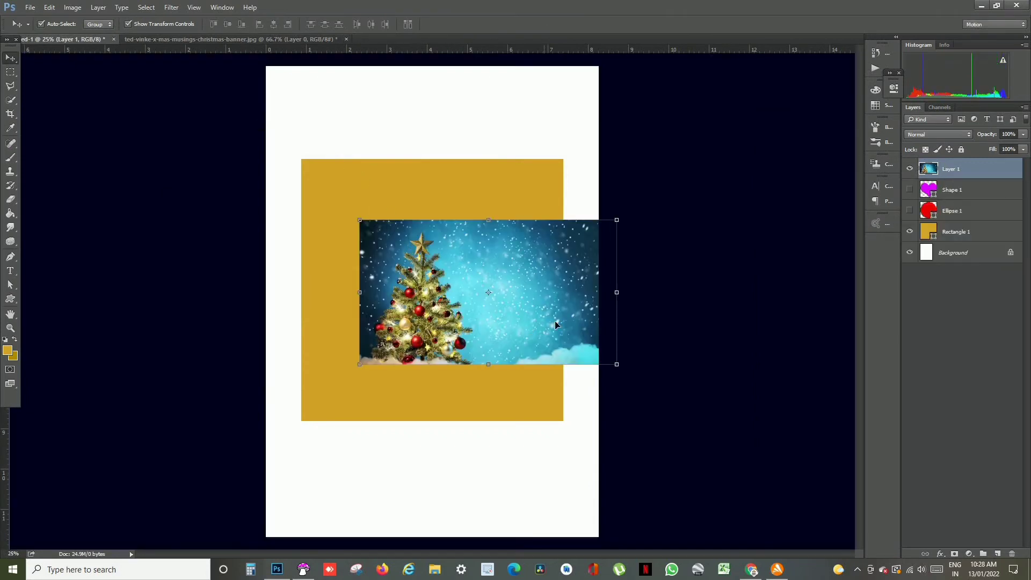
- Enlarge the Christmas picture to cover the gold square and clip it to the Rectangle 1 layer directly beneath it
drag(536, 301, 492, 262)
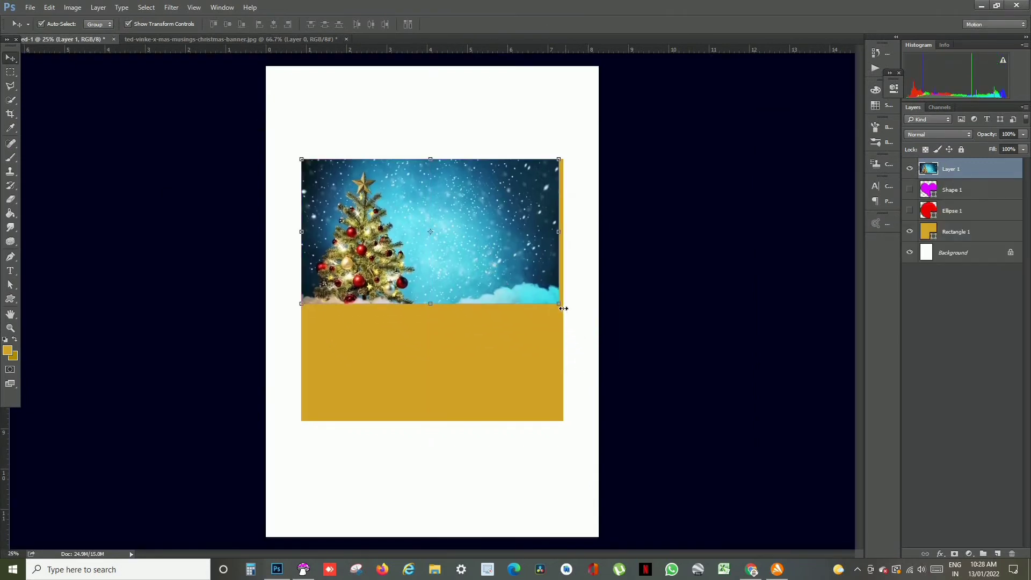
drag(562, 310, 814, 451)
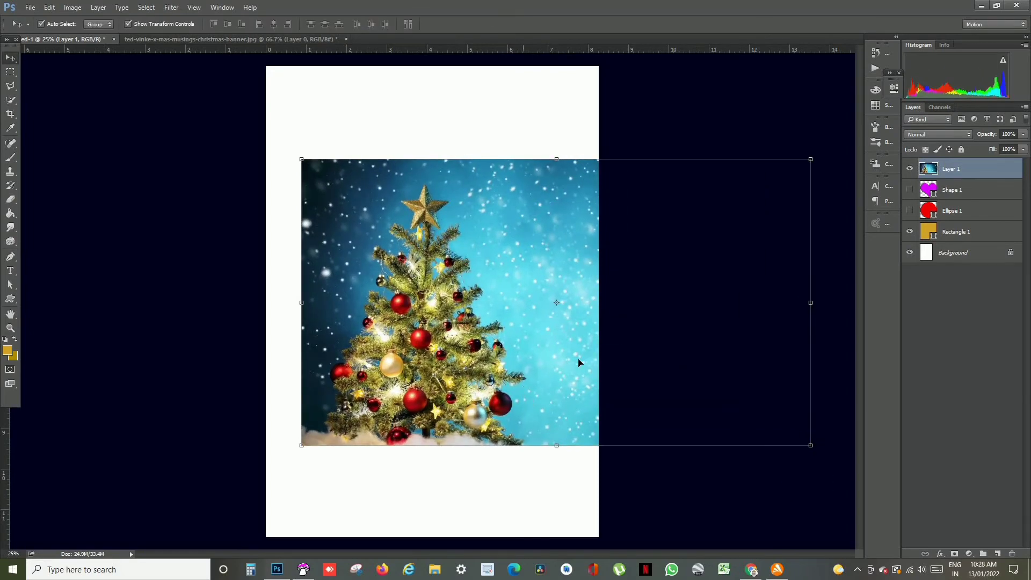
drag(966, 178, 954, 236)
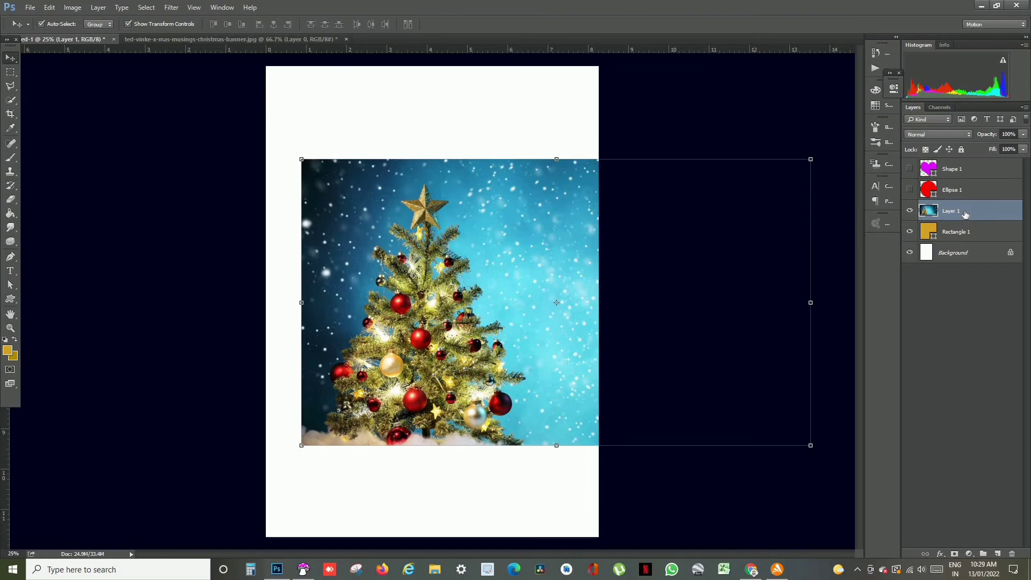
right_click(965, 214)
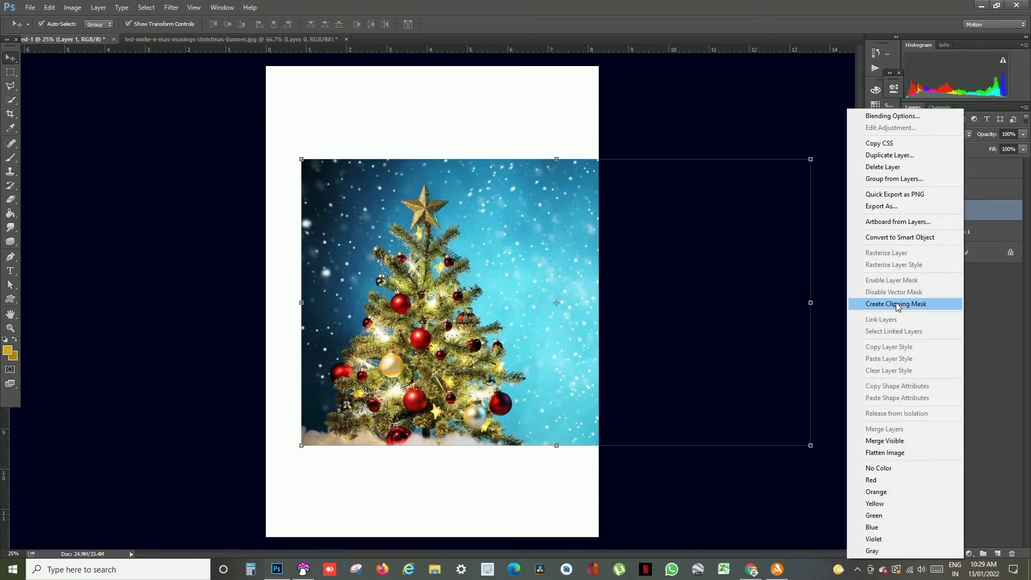
click(895, 304)
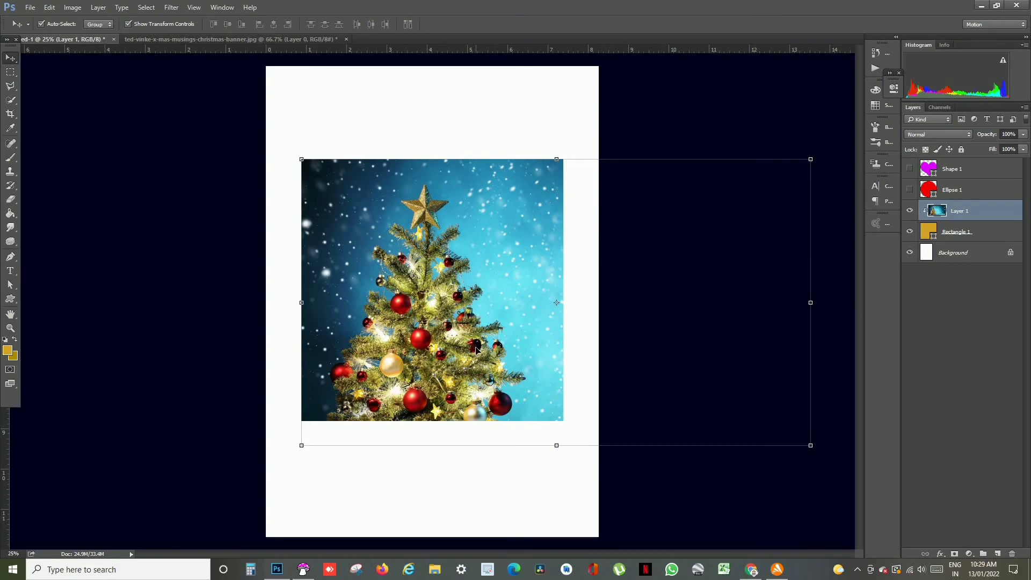
mouse_move(477, 349)
mouse_down()
mouse_move(454, 341)
mouse_move(478, 348)
mouse_up()
scroll(463, 353, up, 3)
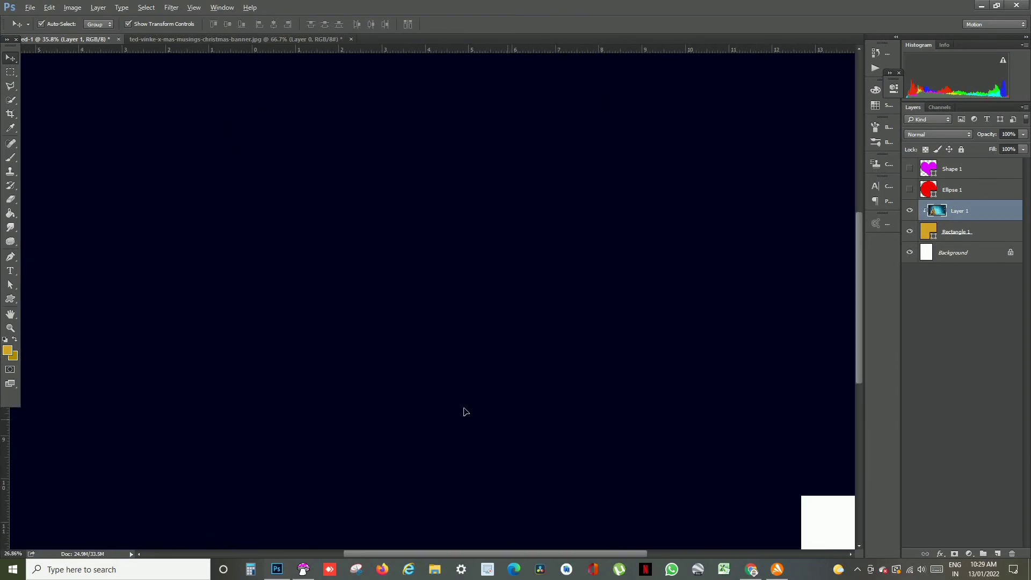
scroll(466, 412, down, 2)
click(463, 454)
- Add the text "merry x mas" and move it to the top middle of the picture, above the tree's star
click(10, 271)
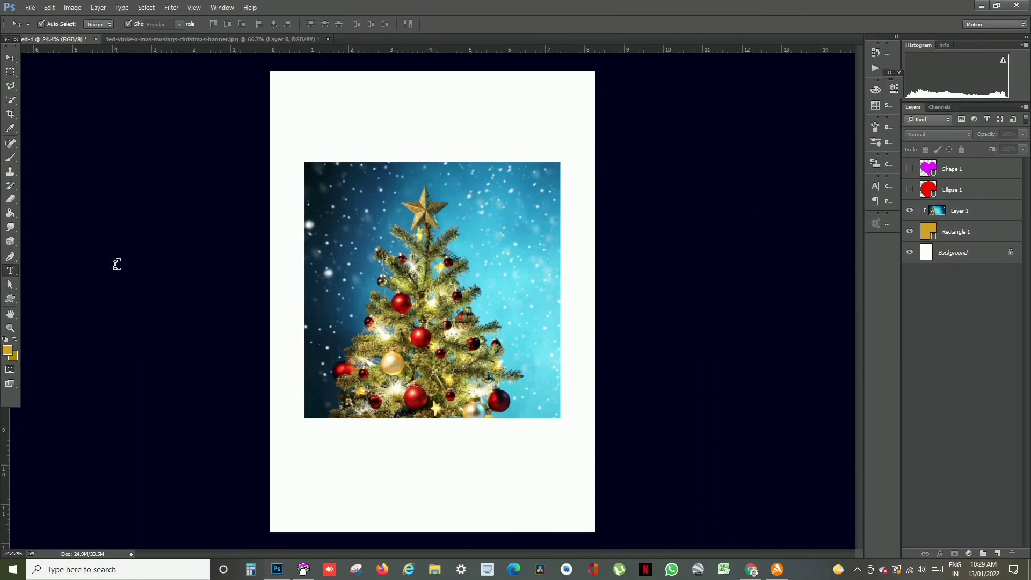
click(338, 200)
text(m)
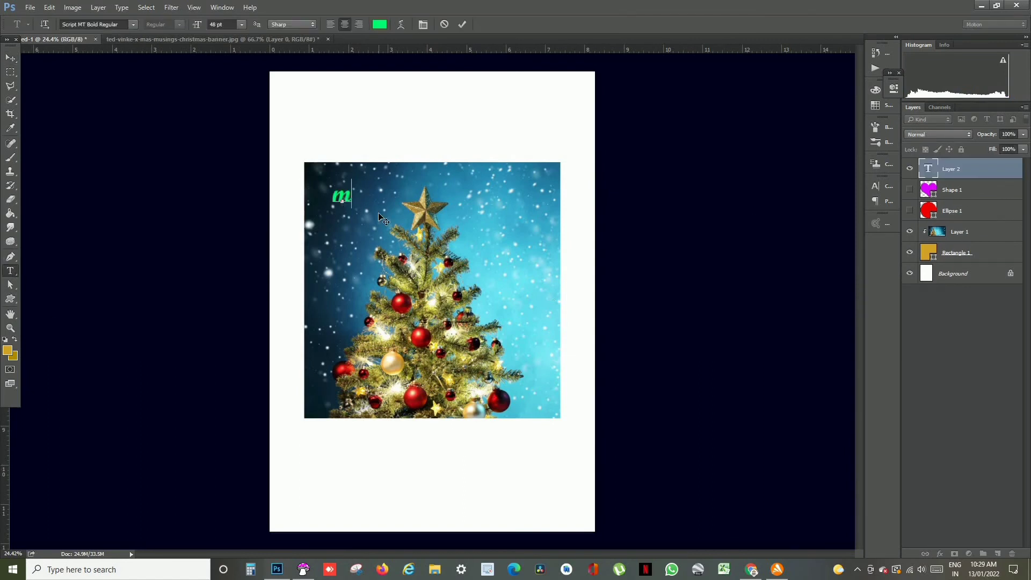
text(erry x ma)
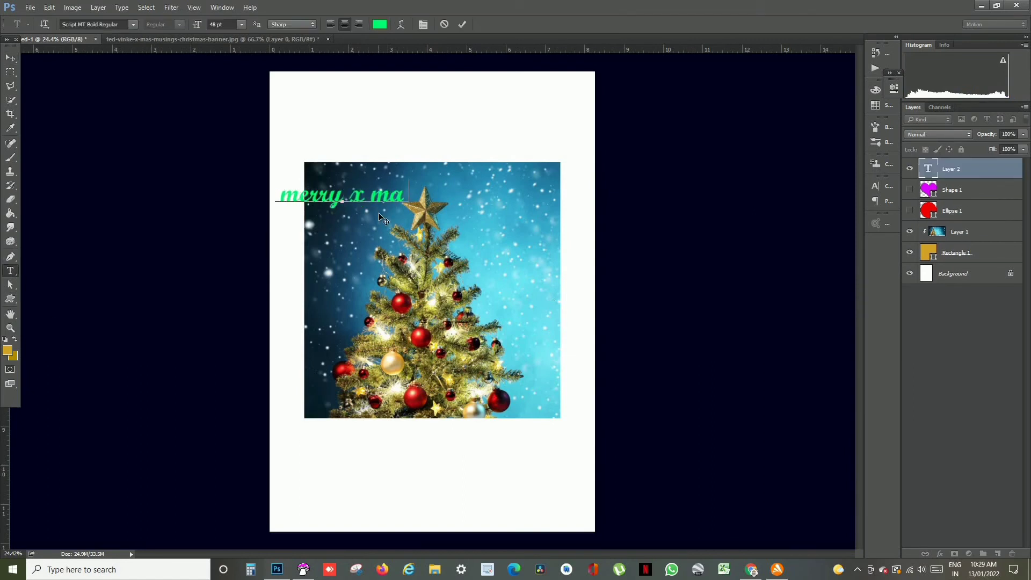
text(s)
click(462, 24)
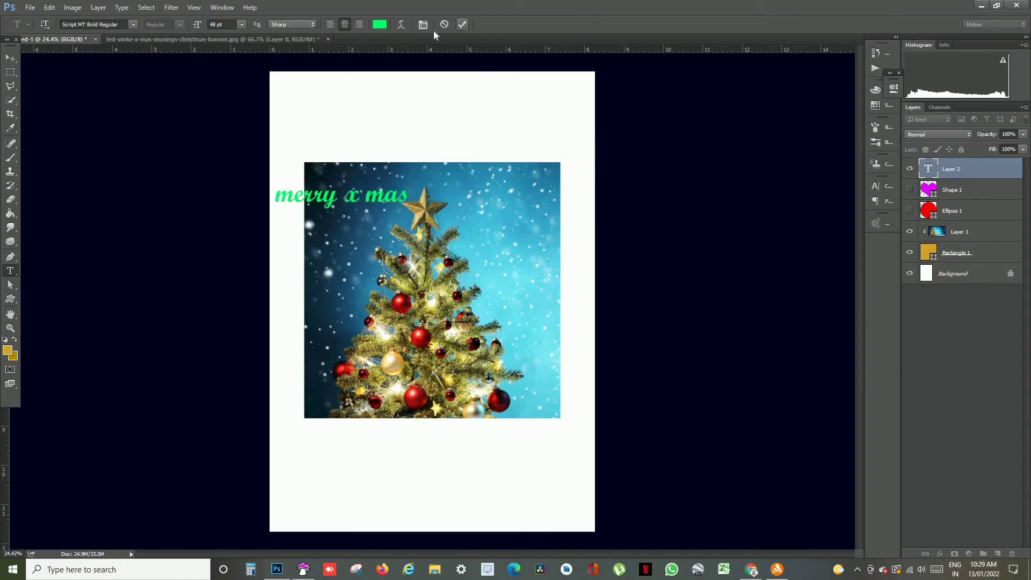
key(v)
drag(389, 205, 470, 192)
- Enable the Bevel & Emboss and Stroke effects in the "merry x mas" text layer's style
right_click(974, 169)
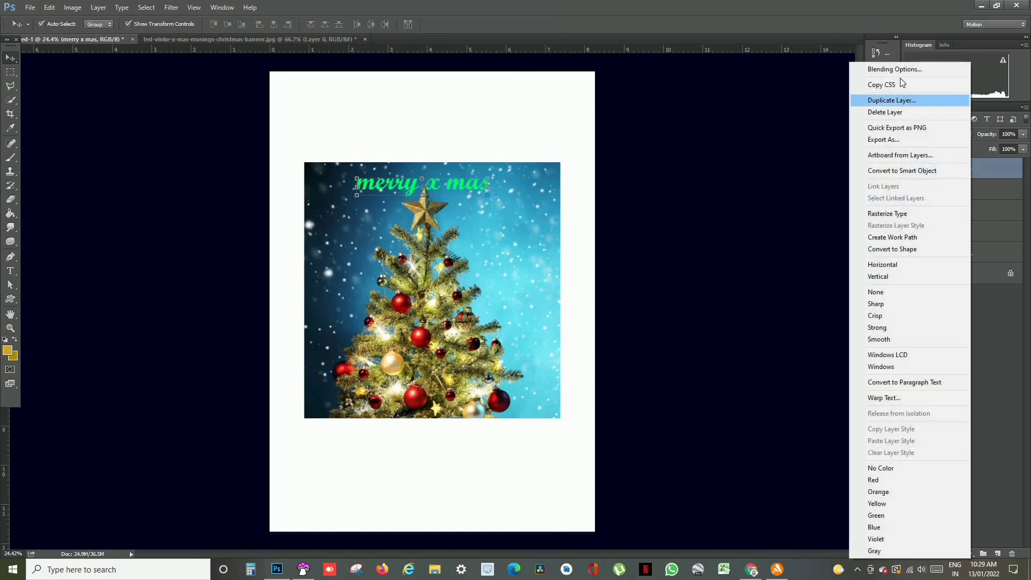
click(755, 232)
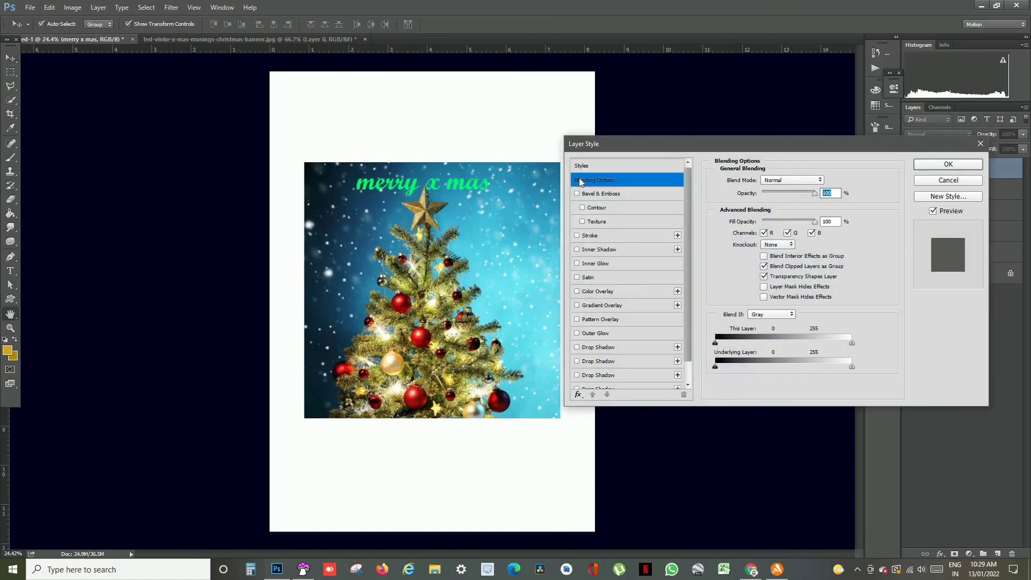
click(578, 194)
click(579, 236)
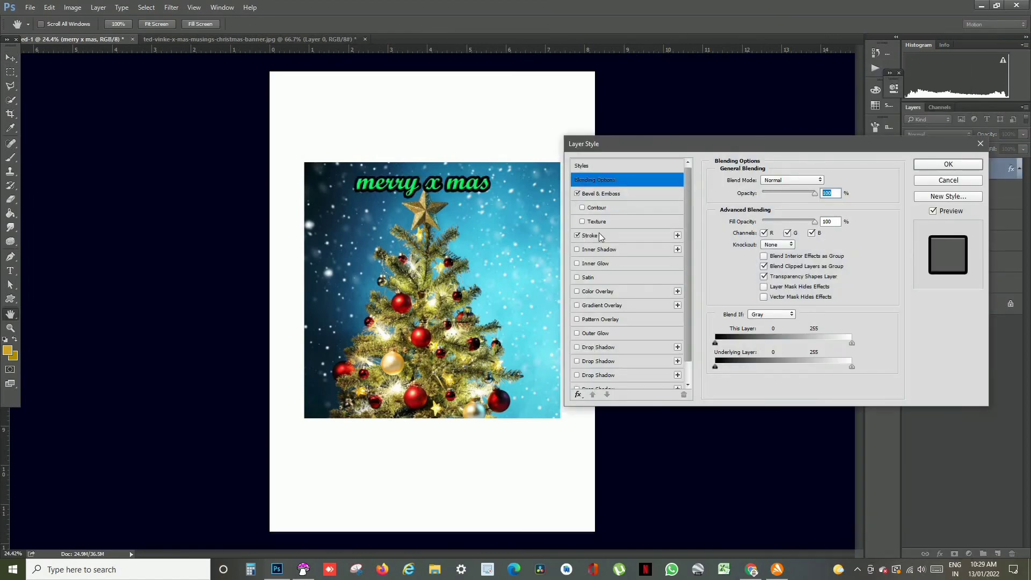
- Try several colours for the text's stroke, settle on black (#000000) and apply the layer style
click(600, 235)
click(741, 273)
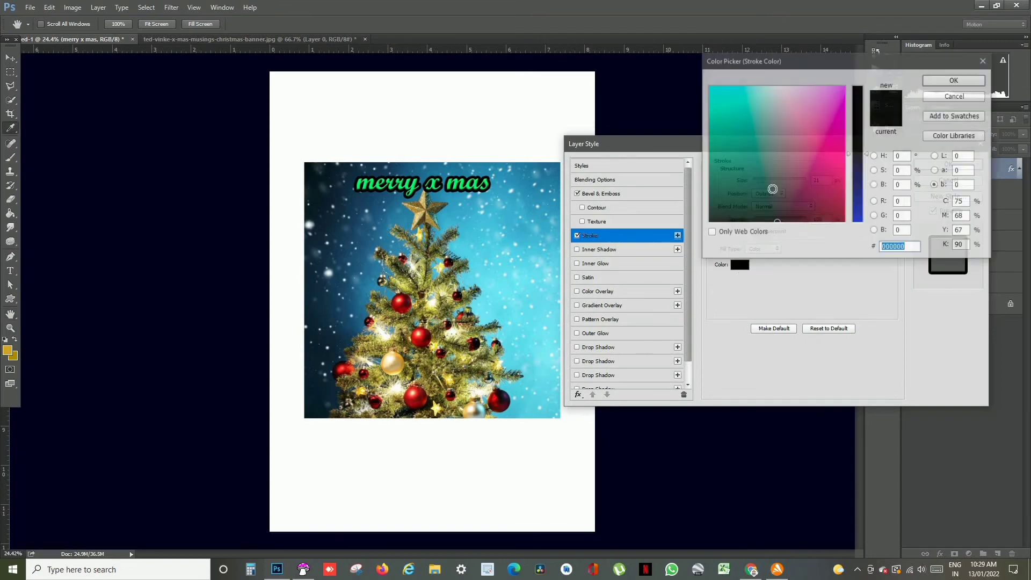
click(739, 143)
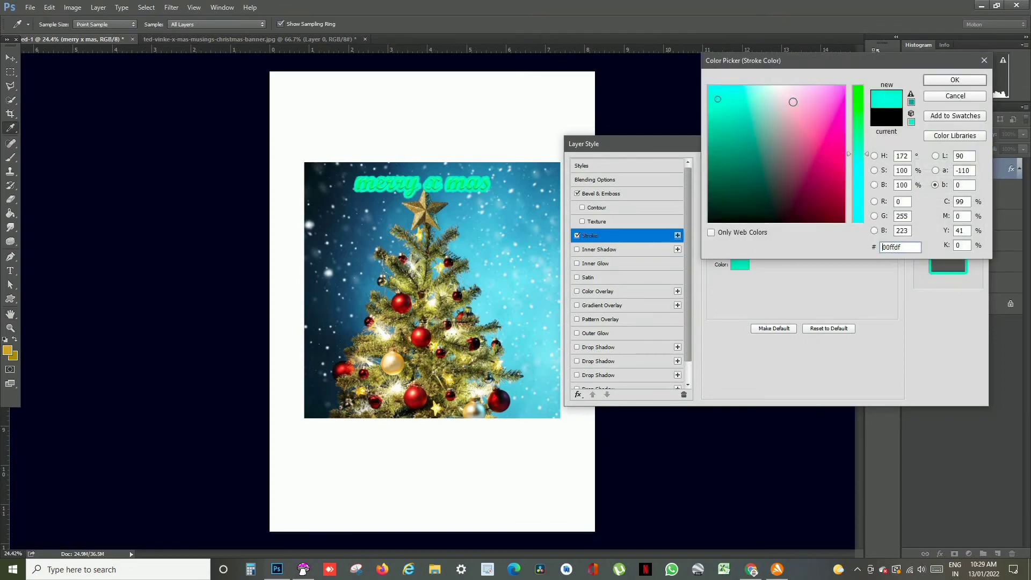
click(791, 101)
click(812, 201)
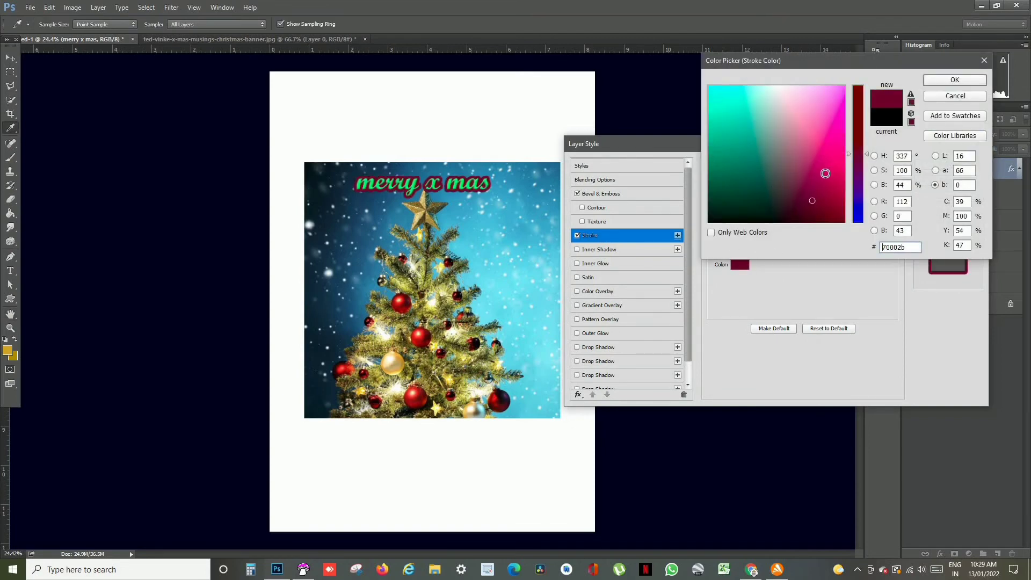
click(826, 171)
click(709, 222)
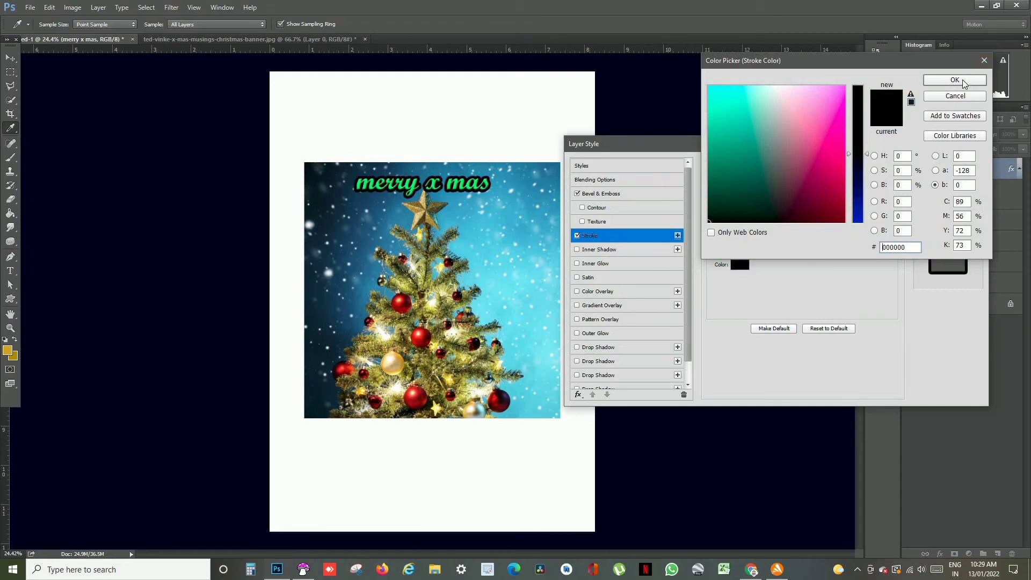
click(955, 80)
click(949, 166)
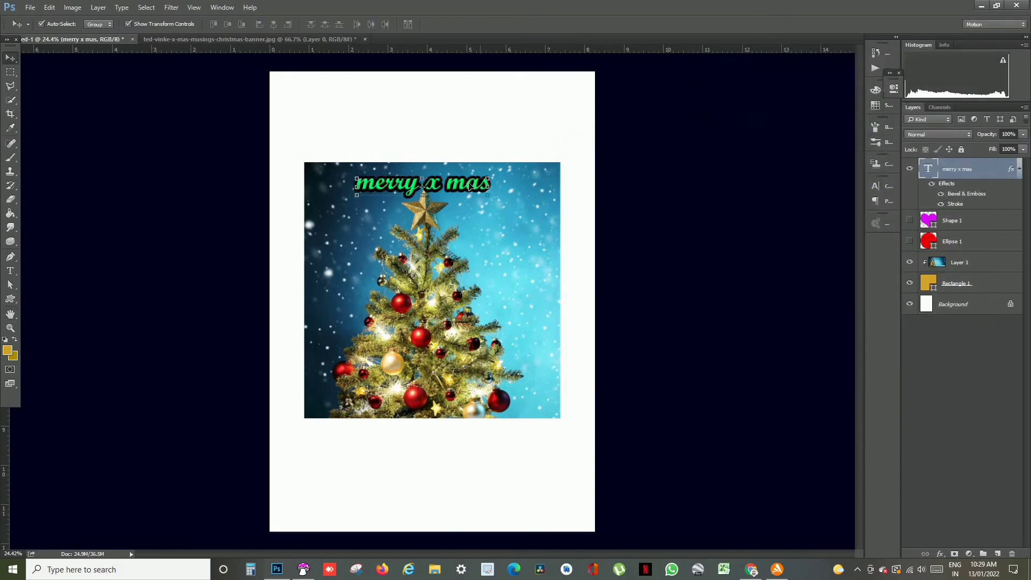
- Move the "merry x mas" text slightly upward, closer to the picture's top edge, and deselect its layer
mouse_move(470, 186)
mouse_down()
mouse_move(524, 268)
mouse_move(478, 325)
mouse_move(478, 352)
mouse_move(462, 183)
mouse_move(470, 168)
mouse_up()
click(488, 128)
scroll(473, 238, up, 3)
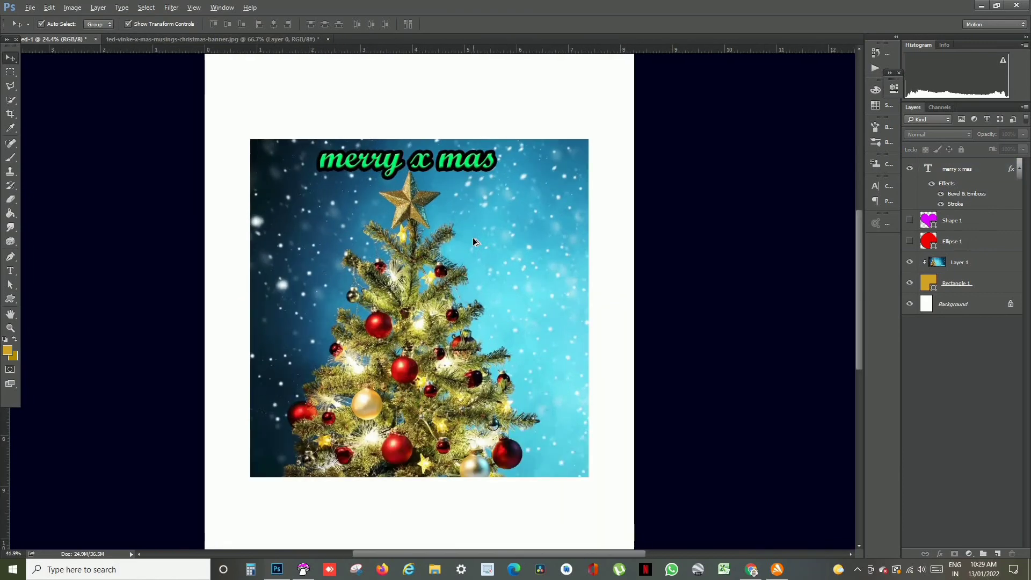
scroll(473, 242, down, 3)
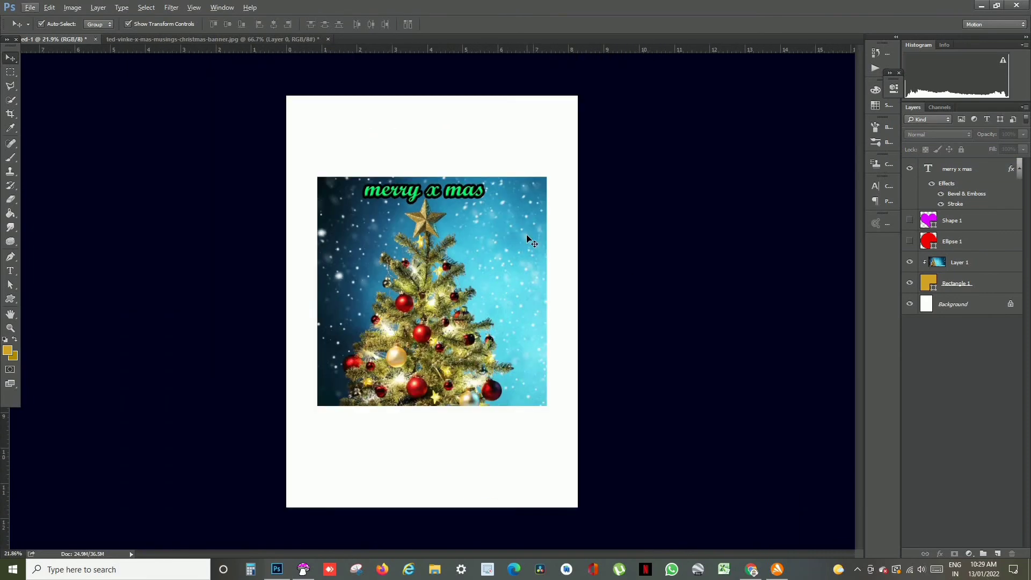
- Save the design in the Downloads folder as a JPEG named Untitled-1, with Maximum quality 12 and the Baseline ("Standard") format option
click(29, 7)
click(47, 115)
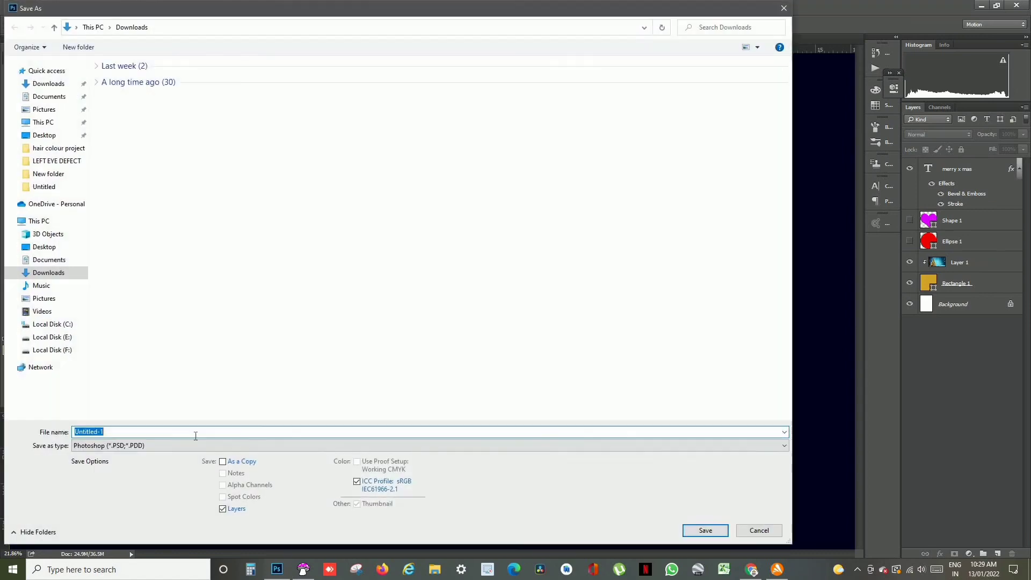
click(106, 448)
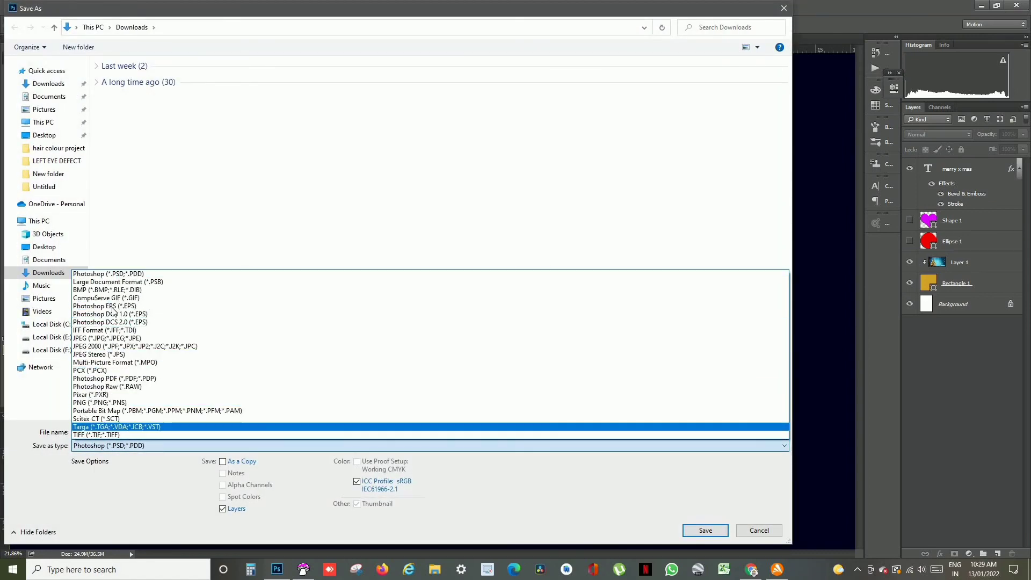
click(103, 338)
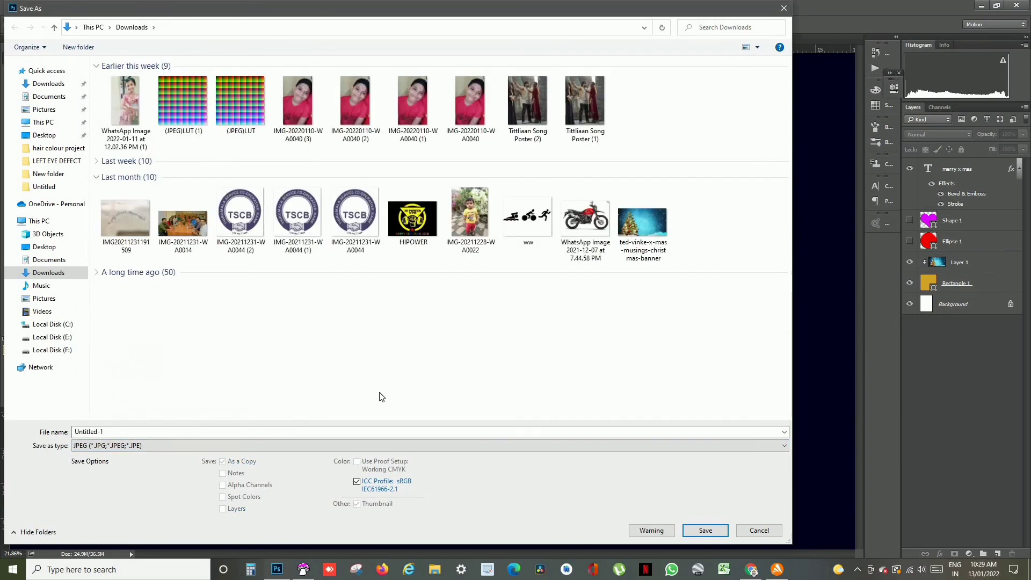
click(705, 531)
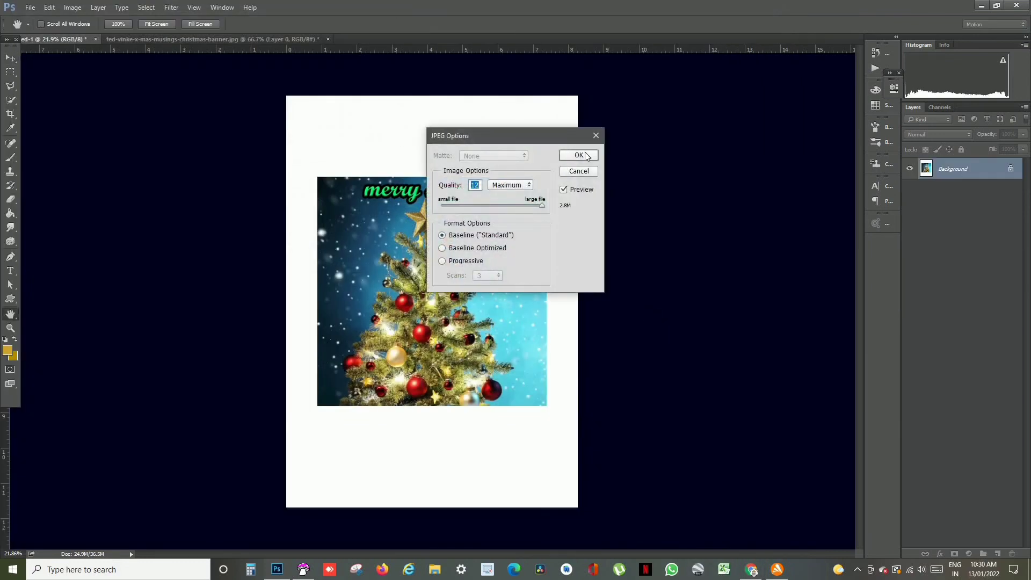
click(579, 156)
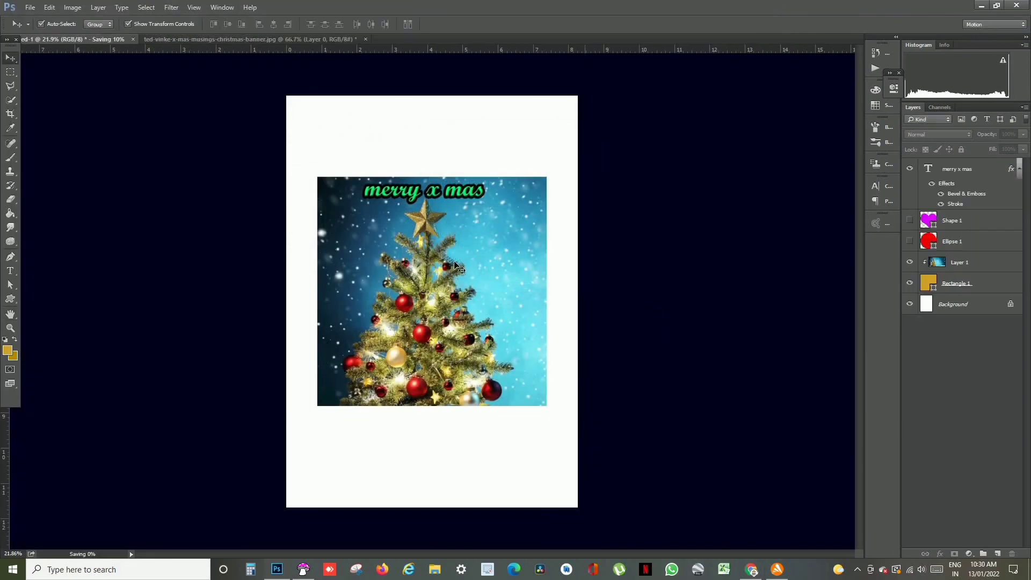
- Delete the "merry x mas" text layer and the clipped Christmas picture layer (Layer 1), leaving no layer selected
click(964, 176)
key(Delete)
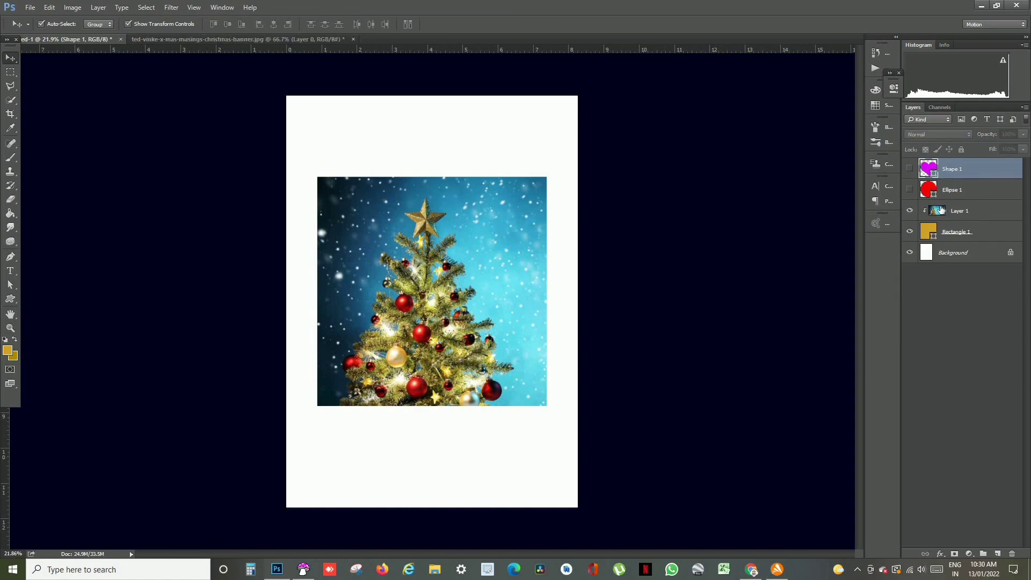
click(944, 211)
key(Delete)
click(666, 274)
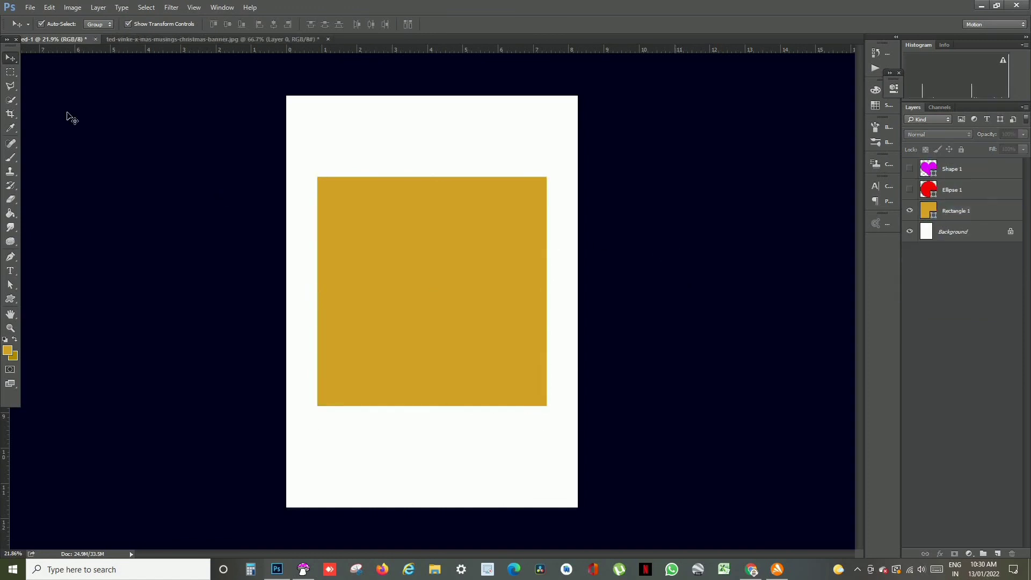
- Make the hidden Ellipse 1 and Shape 1 layers visible above the gold square
click(909, 189)
click(910, 169)
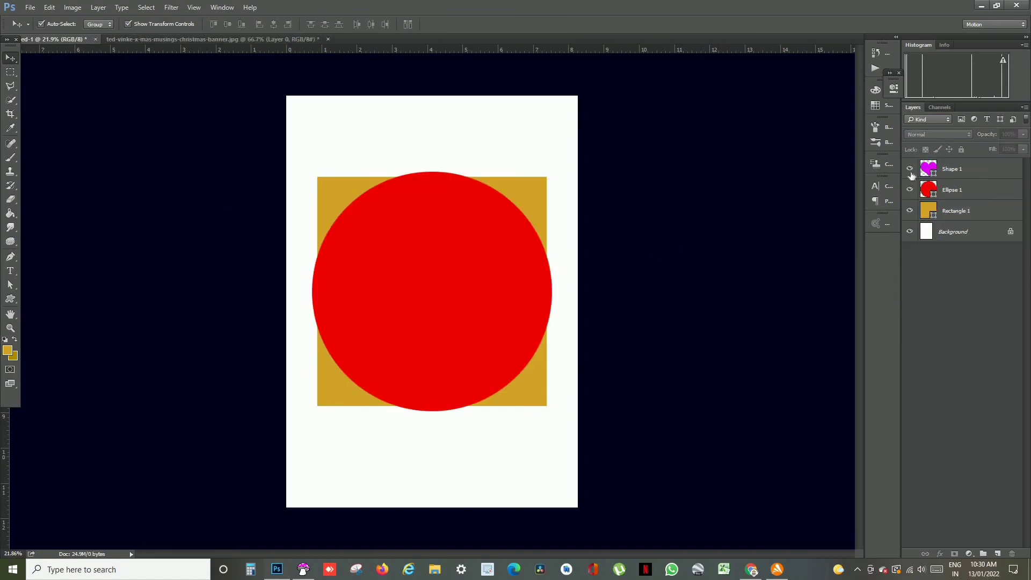